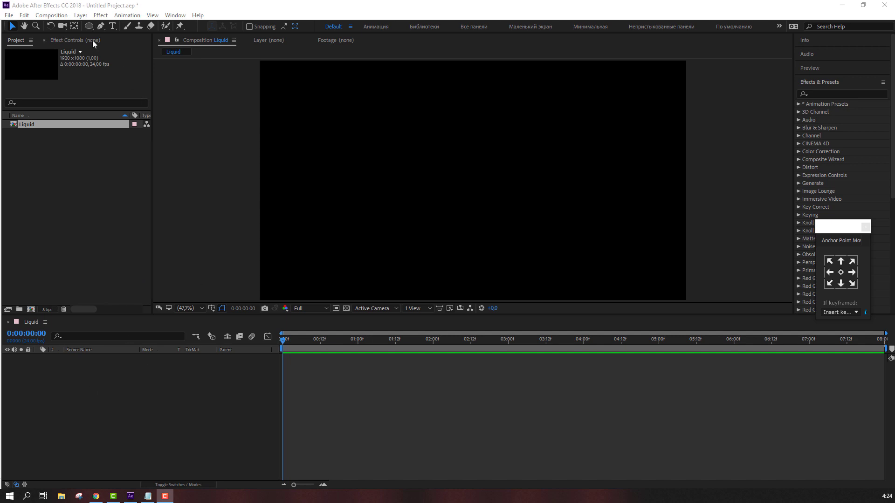
Draw a bright pink (FF205A) filled circle near the Liquid comp's centre with the Ellipse tool.
{"action": "left_click", "coordinate": [87, 26]}
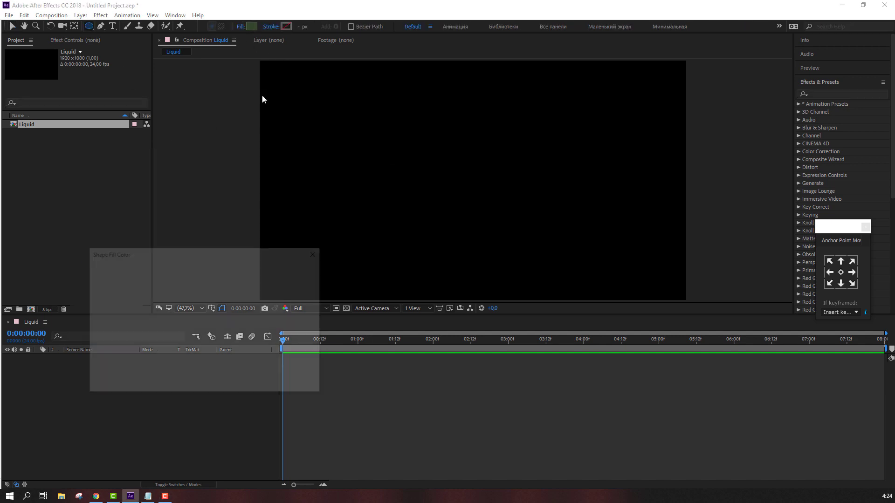
{"action": "left_click", "coordinate": [222, 279]}
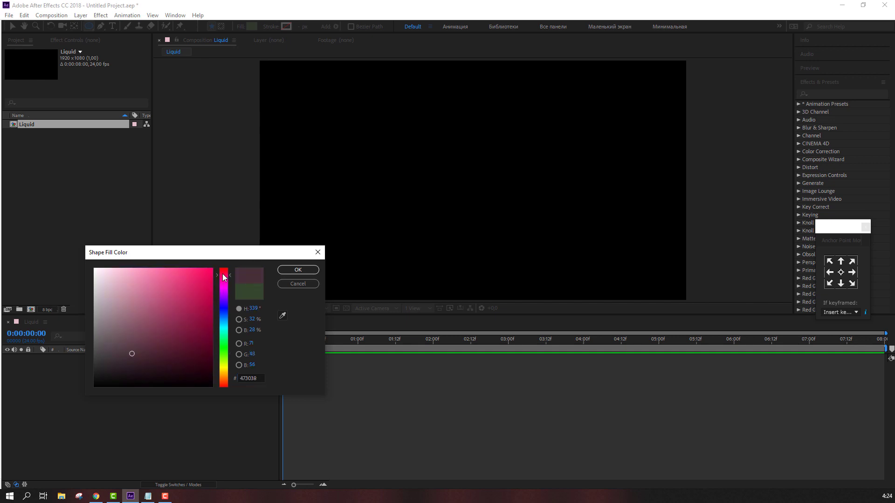
{"action": "left_click_drag", "start_coordinate": [183, 269], "coordinate": [193, 266]}
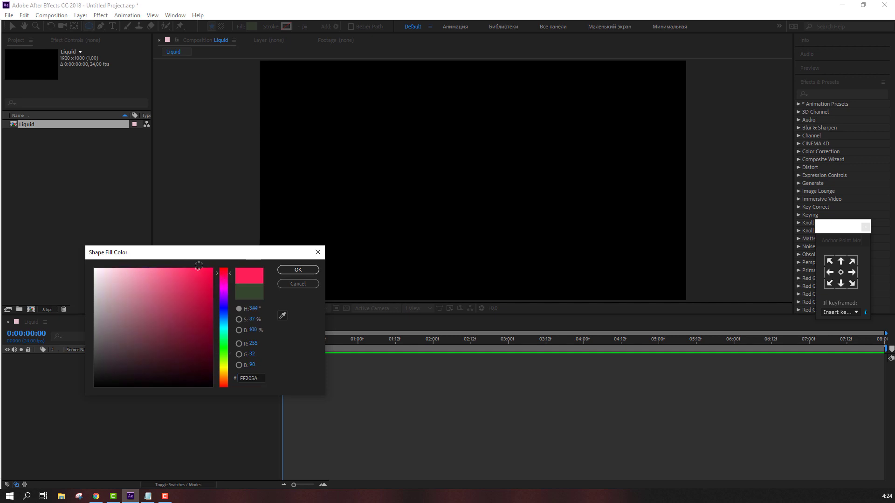
{"action": "left_click", "coordinate": [298, 270]}
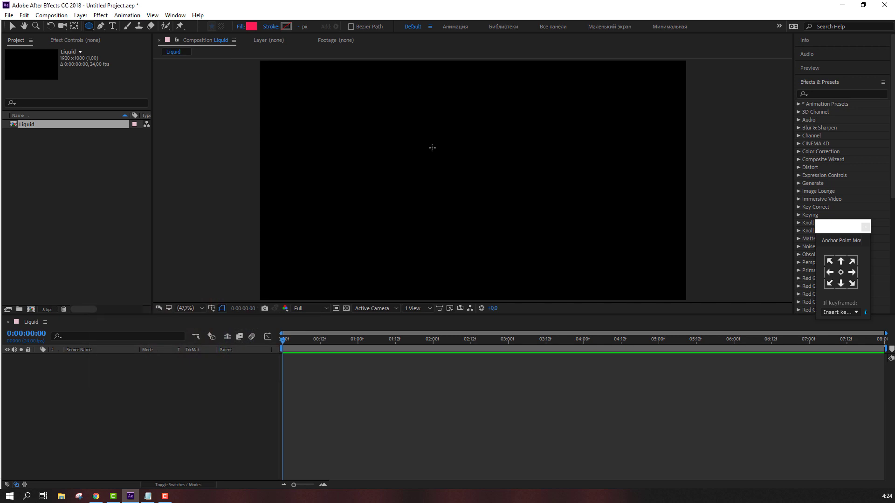
{"action": "left_click_drag", "start_coordinate": [432, 148], "coordinate": [473, 189]}
Scale the pink circle to 133% and centre it in the composition.
{"action": "key", "text": "v"}
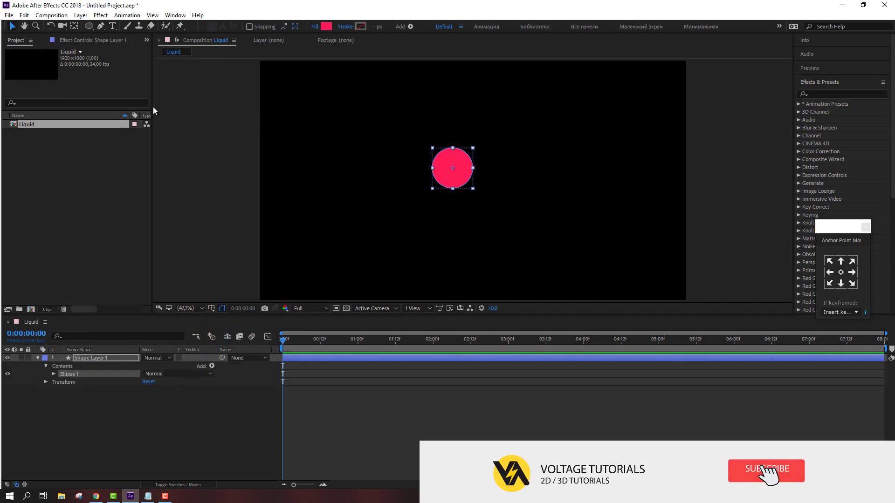
{"action": "left_click", "coordinate": [163, 334]}
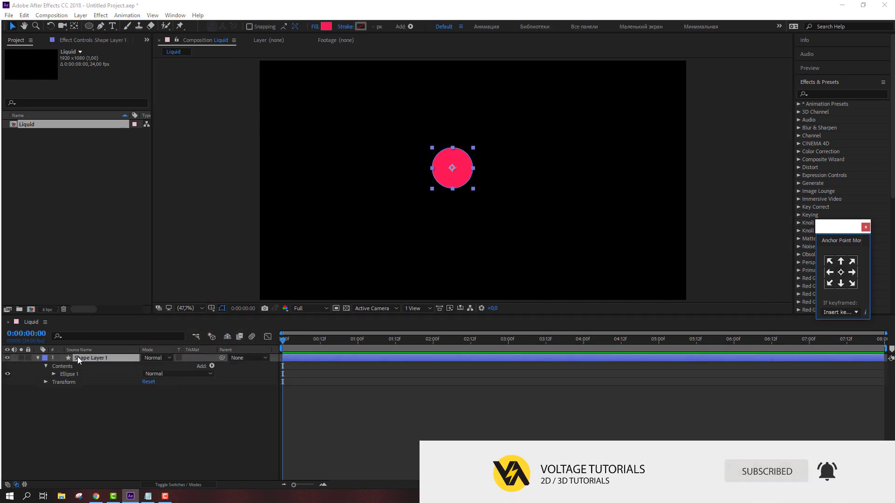
{"action": "key", "text": "s"}
{"action": "left_click_drag", "start_coordinate": [158, 366], "coordinate": [138, 404]}
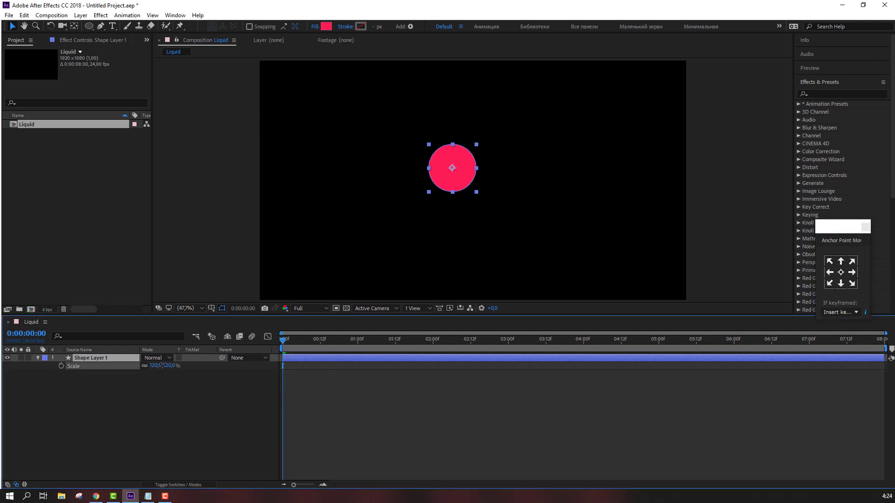
{"action": "left_click", "coordinate": [138, 404]}
{"action": "left_click", "coordinate": [90, 358]}
{"action": "key", "text": "ctrl+Home"}
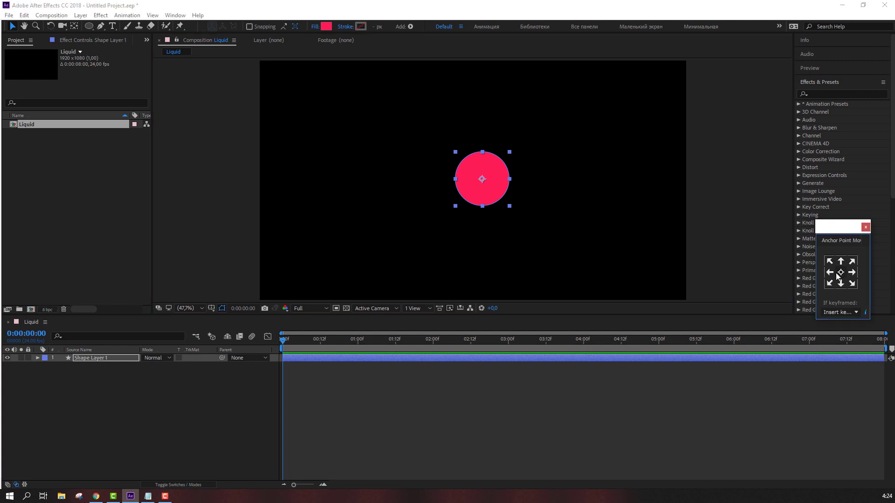
{"action": "left_click", "coordinate": [96, 375]}
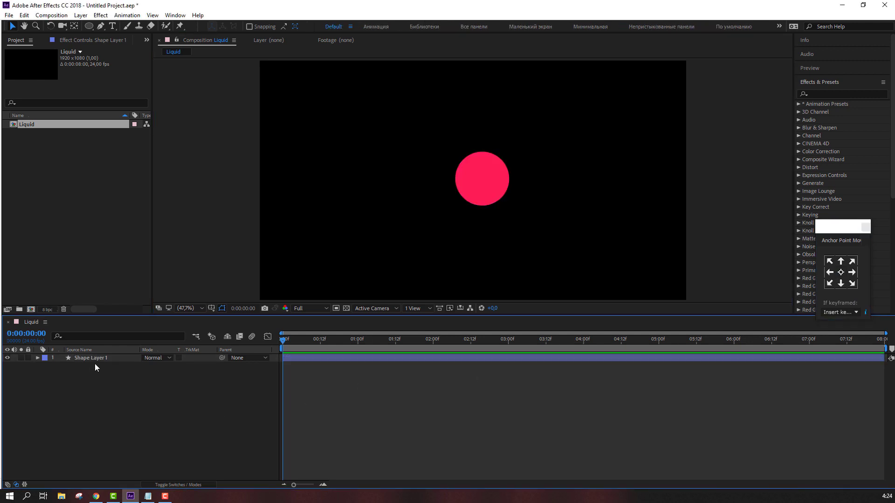
Duplicate the circle, place the copy up-left at 62% scale, and hide it.
{"action": "left_click", "coordinate": [97, 361]}
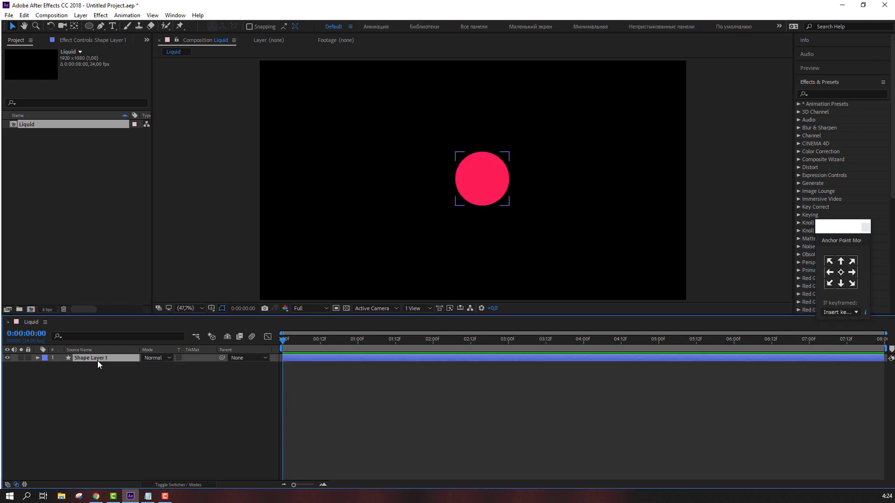
{"action": "left_click", "coordinate": [29, 16]}
{"action": "left_click", "coordinate": [63, 138]}
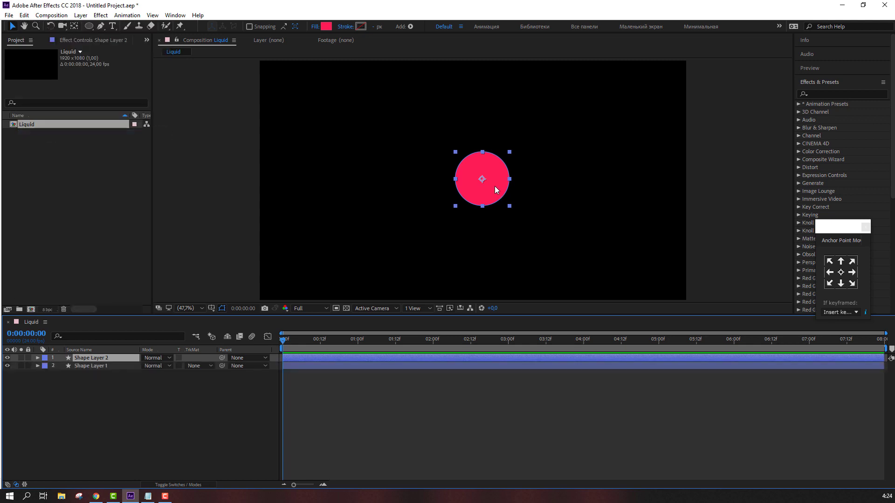
{"action": "left_click_drag", "start_coordinate": [494, 186], "coordinate": [412, 162]}
{"action": "key", "text": "s"}
{"action": "left_click_drag", "start_coordinate": [151, 368], "coordinate": [117, 368]}
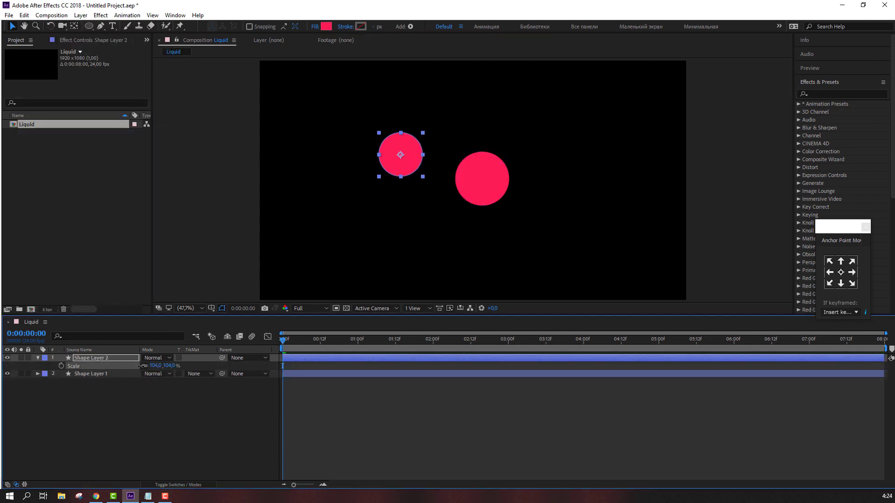
{"action": "left_click", "coordinate": [104, 427]}
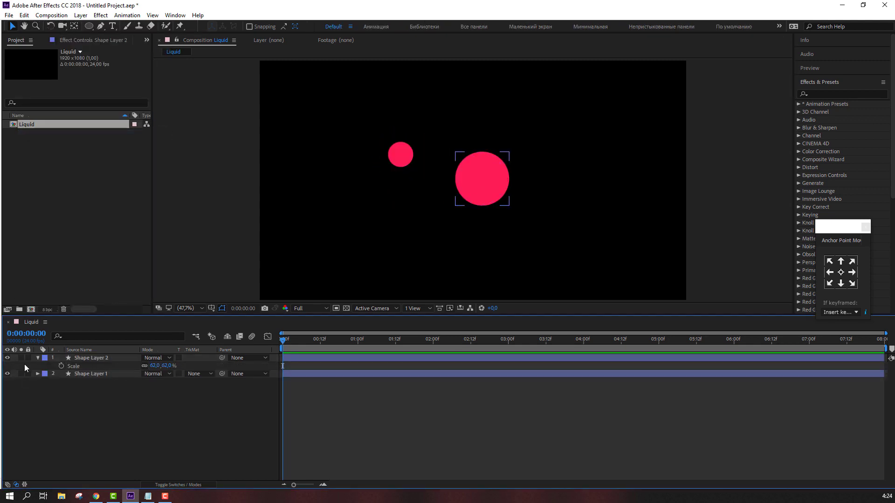
{"action": "left_click", "coordinate": [38, 358]}
{"action": "left_click_drag", "start_coordinate": [404, 160], "coordinate": [436, 160]}
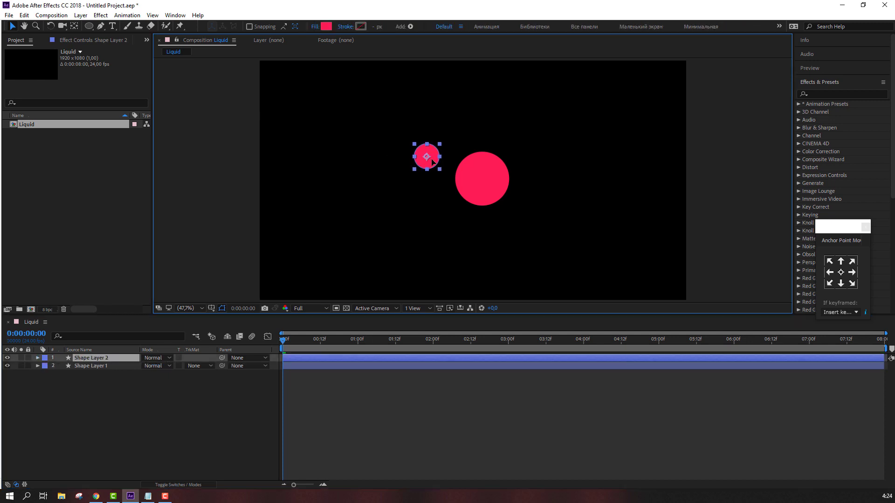
{"action": "left_click", "coordinate": [113, 384]}
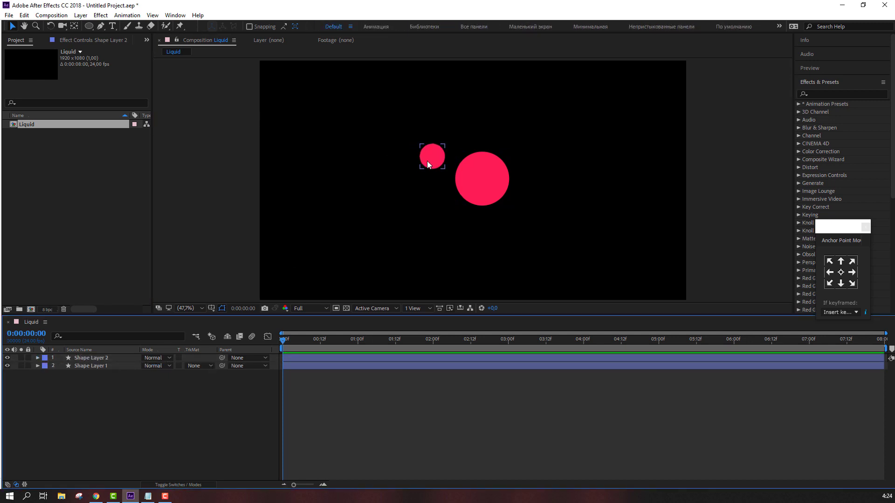
{"action": "left_click", "coordinate": [8, 358]}
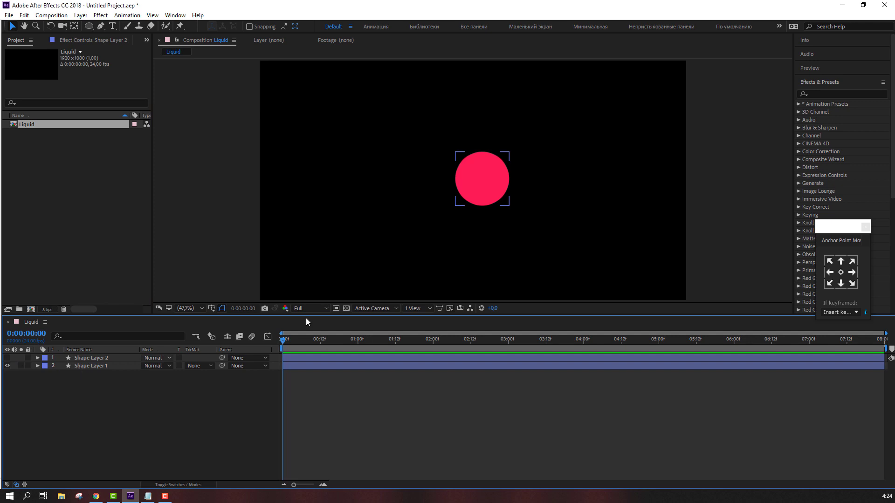
Apply Turbulent Displace to the big pink circle, leaving Evolution at zero.
{"action": "left_click", "coordinate": [825, 94]}
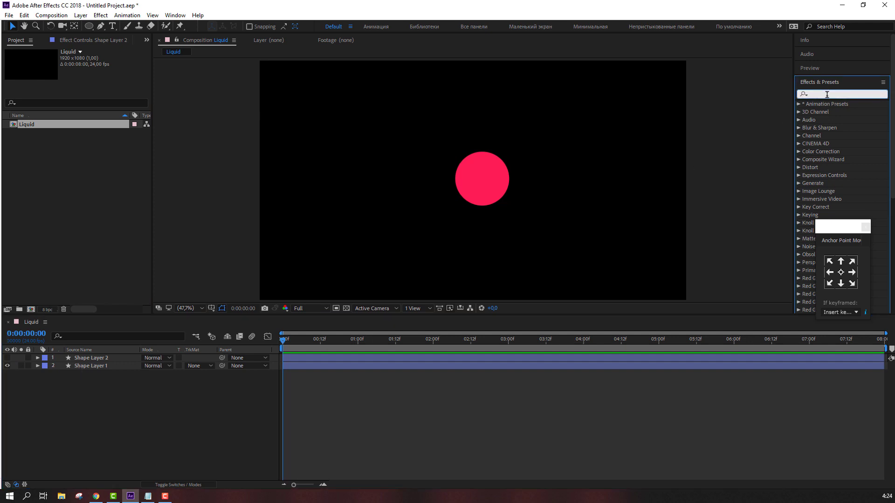
{"action": "type", "text": "turbi"}
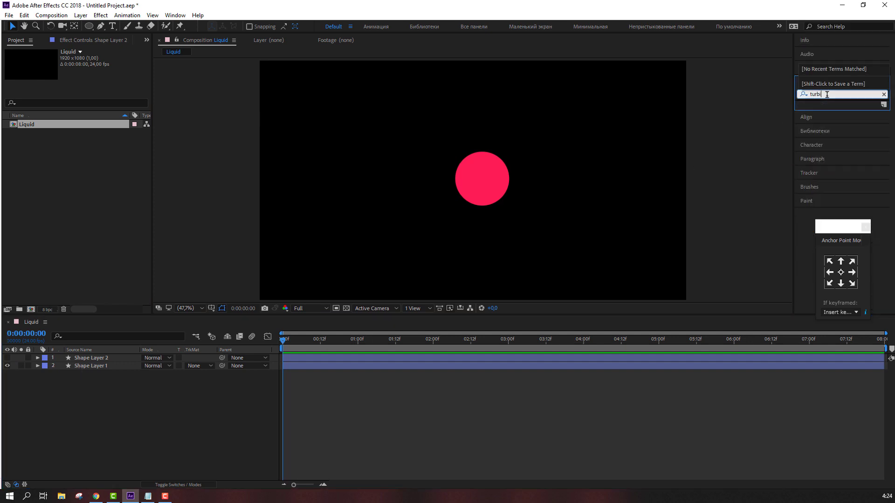
{"action": "key", "text": "BackSpace"}
{"action": "type", "text": "u"}
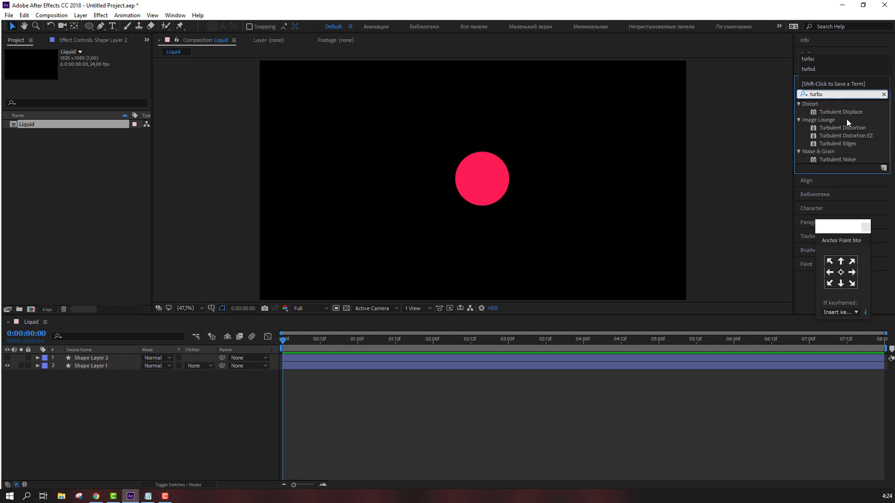
{"action": "left_click_drag", "start_coordinate": [838, 113], "coordinate": [481, 169]}
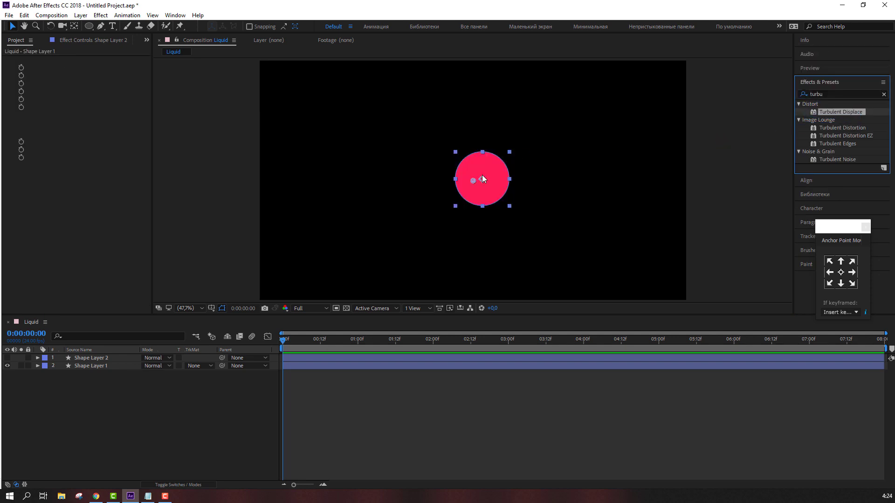
{"action": "left_click", "coordinate": [209, 397]}
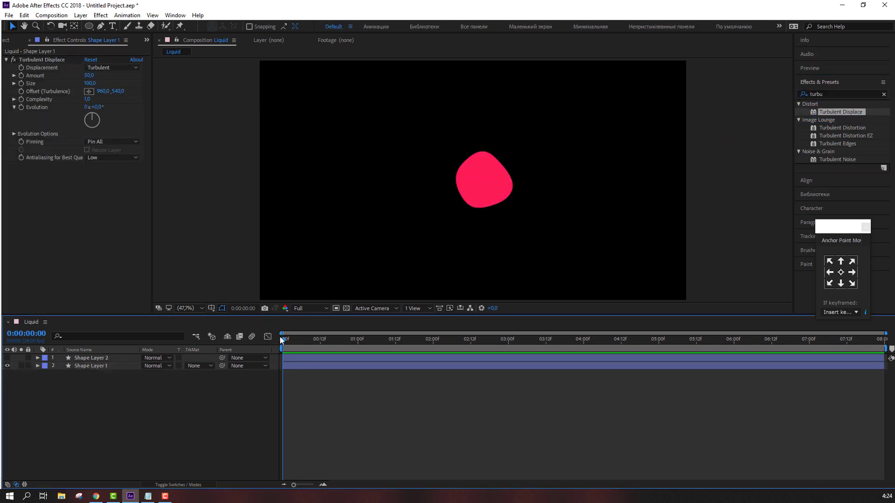
{"action": "left_click_drag", "start_coordinate": [99, 107], "coordinate": [155, 109]}
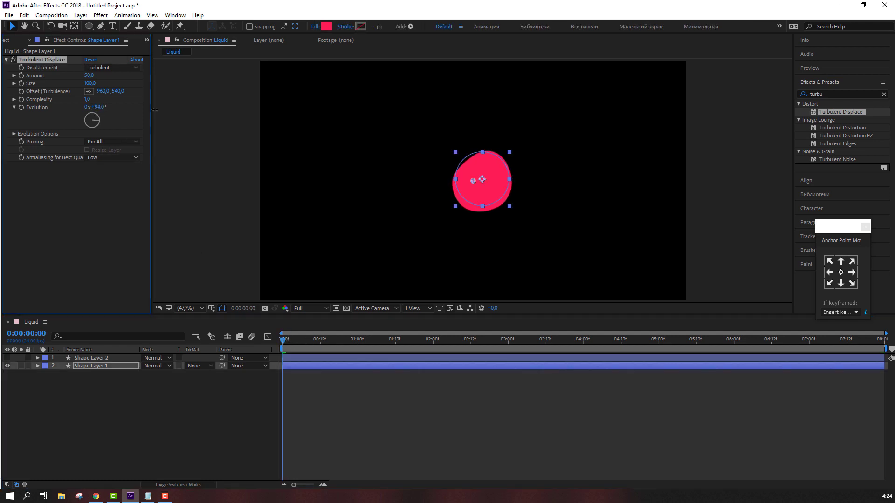
{"action": "key", "text": "ctrl+z"}
{"action": "left_click", "coordinate": [88, 396]}
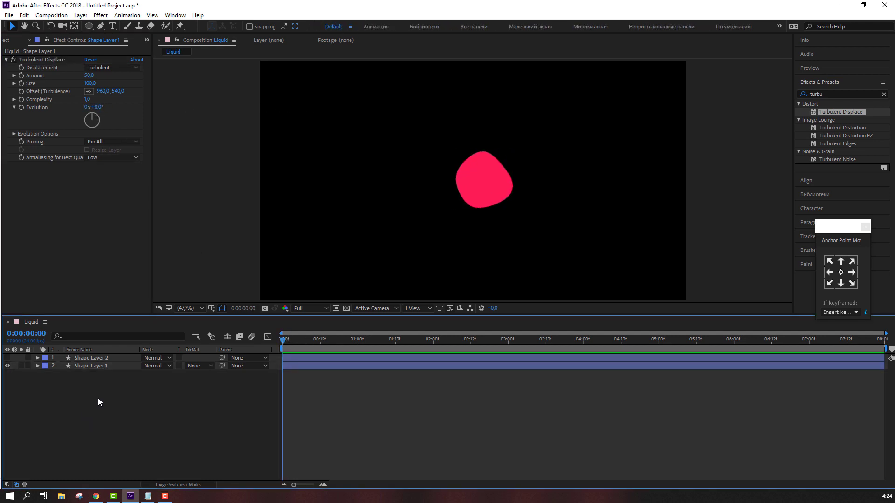
Drive the Turbulent Displace Evolution with the expression time*150 and preview the wobbling blob.
{"action": "left_click", "coordinate": [22, 107], "text": "alt"}
{"action": "type", "text": "tim"}
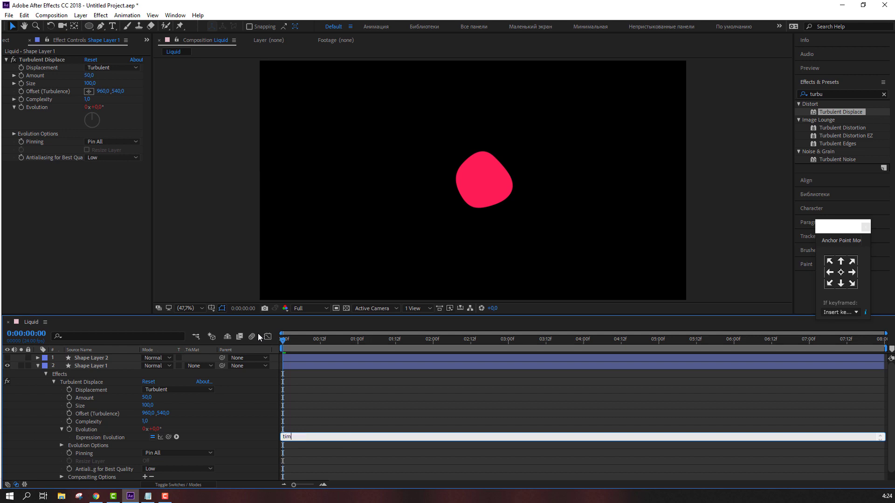
{"action": "type", "text": "e*1"}
{"action": "type", "text": "50"}
{"action": "key", "text": "KP_Enter"}
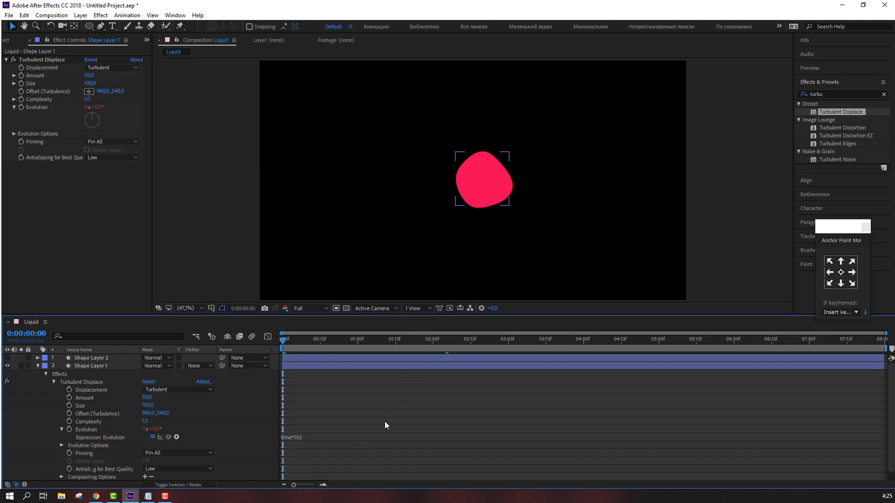
{"action": "key", "text": "space"}
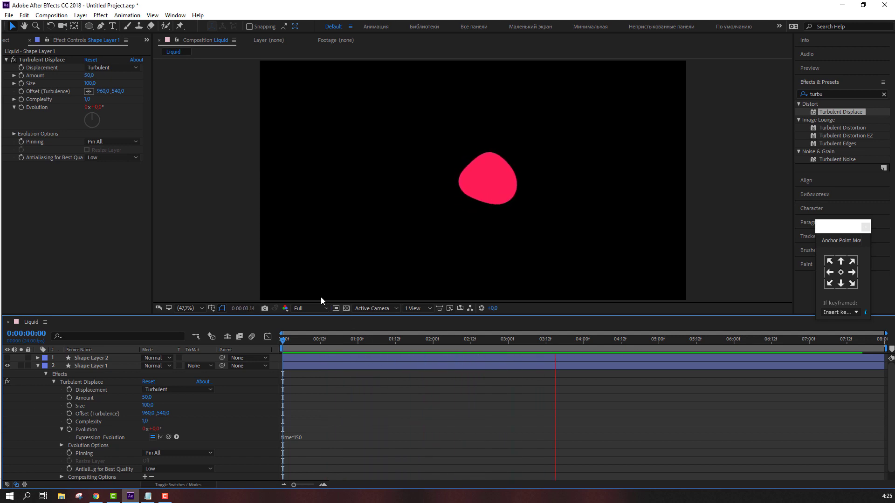
{"action": "key", "text": "comma"}
{"action": "key", "text": "comma"}
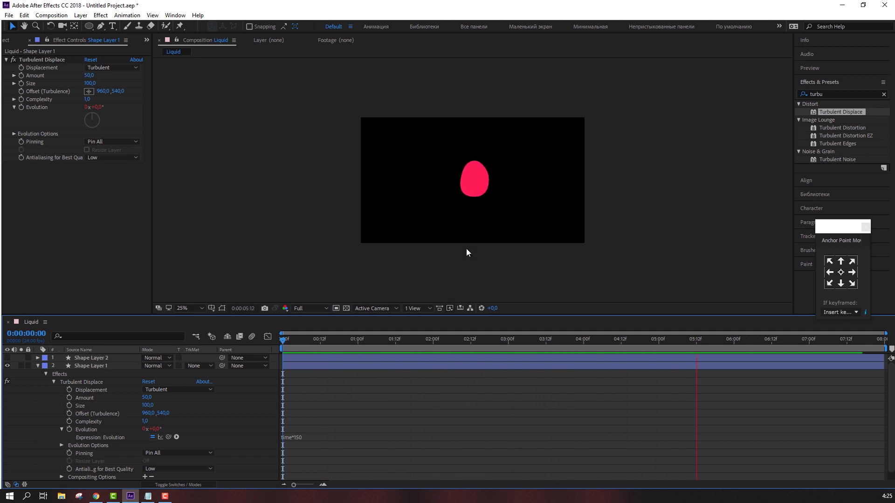
{"action": "key", "text": "period"}
{"action": "key", "text": "period"}
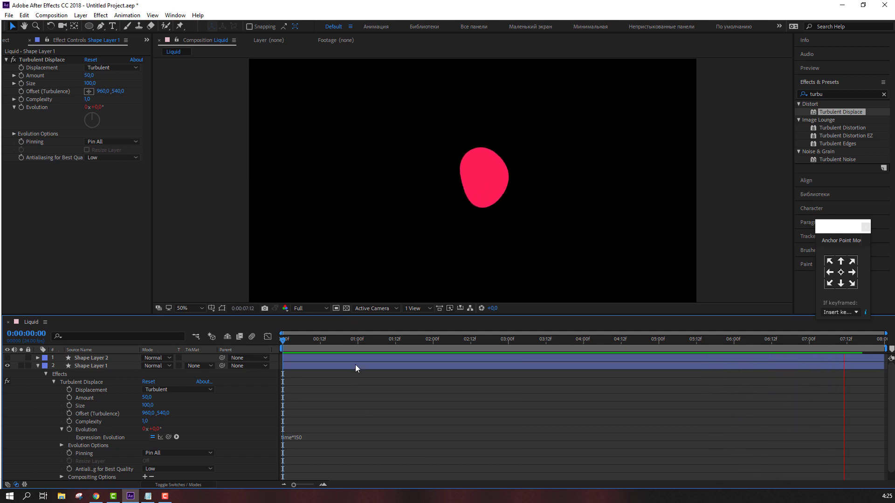
{"action": "key", "text": "space"}
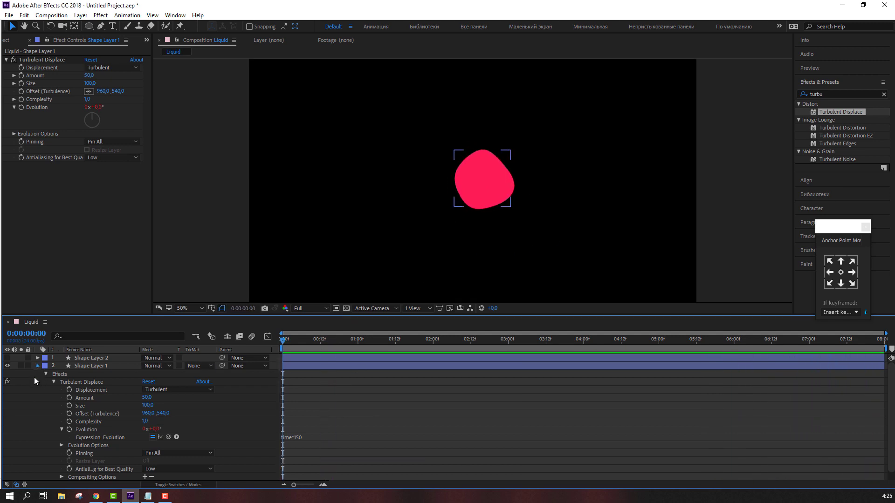
{"action": "left_click", "coordinate": [38, 365]}
{"action": "left_click", "coordinate": [77, 414]}
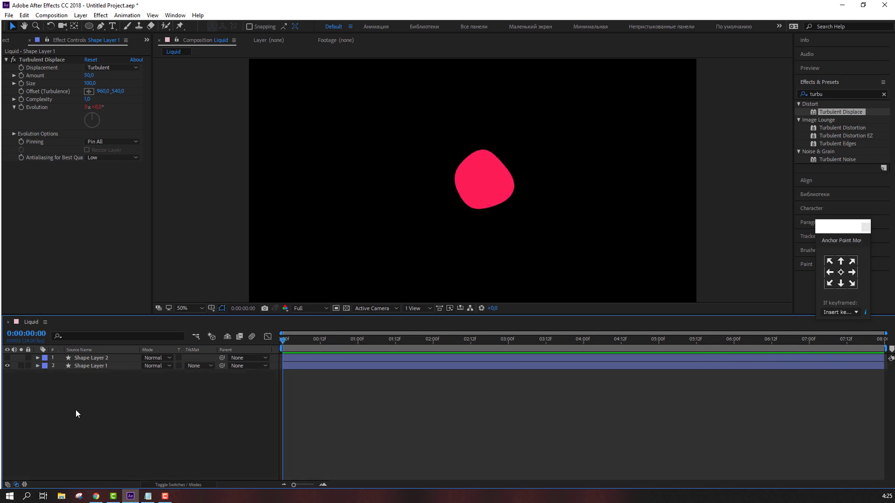
Show Shape Layer 2 and move the small circle onto the blob's centre.
{"action": "left_click", "coordinate": [89, 360]}
{"action": "left_click", "coordinate": [7, 358]}
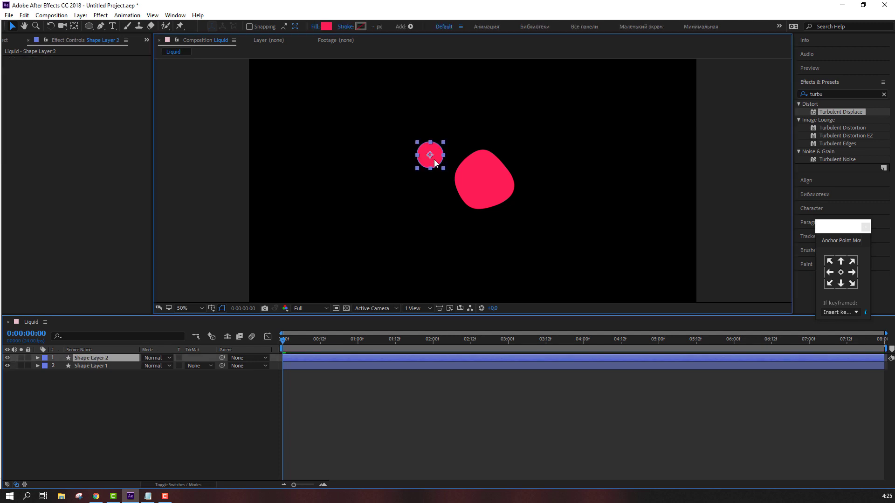
{"action": "left_click_drag", "start_coordinate": [435, 159], "coordinate": [487, 184]}
{"action": "key", "text": "Return"}
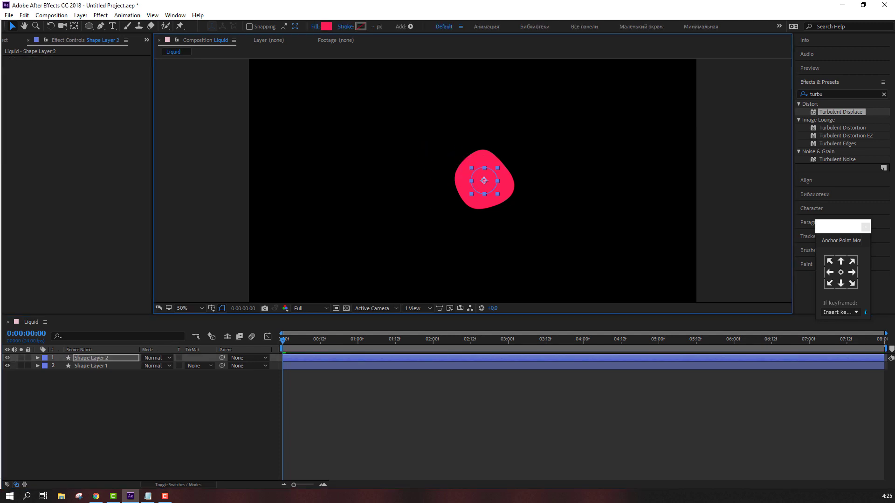
{"action": "left_click", "coordinate": [72, 360]}
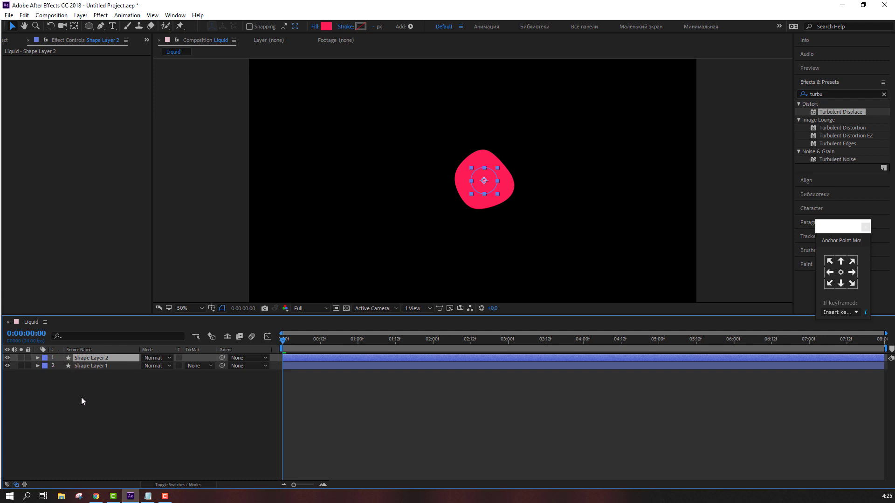
{"action": "key", "text": "p"}
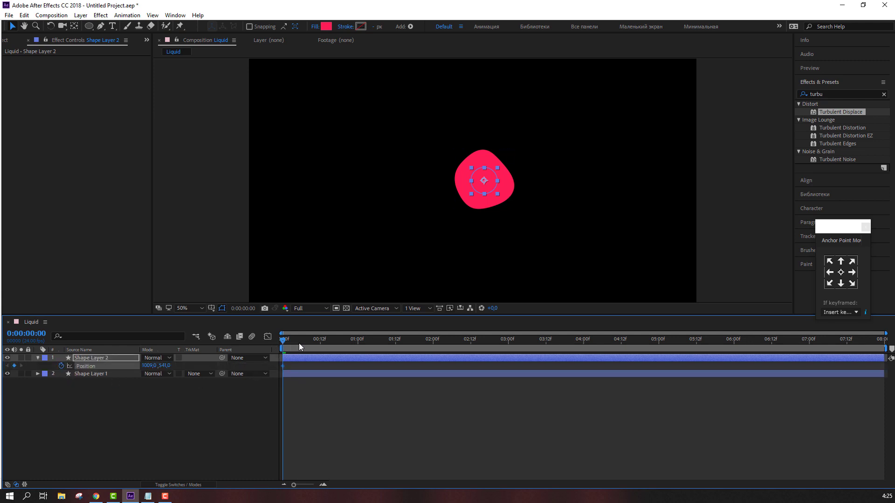
Keyframe the small circle moving up-left by about 02:15, preview it, and add Turbulent Displace.
{"action": "left_click_drag", "start_coordinate": [312, 367], "coordinate": [479, 349]}
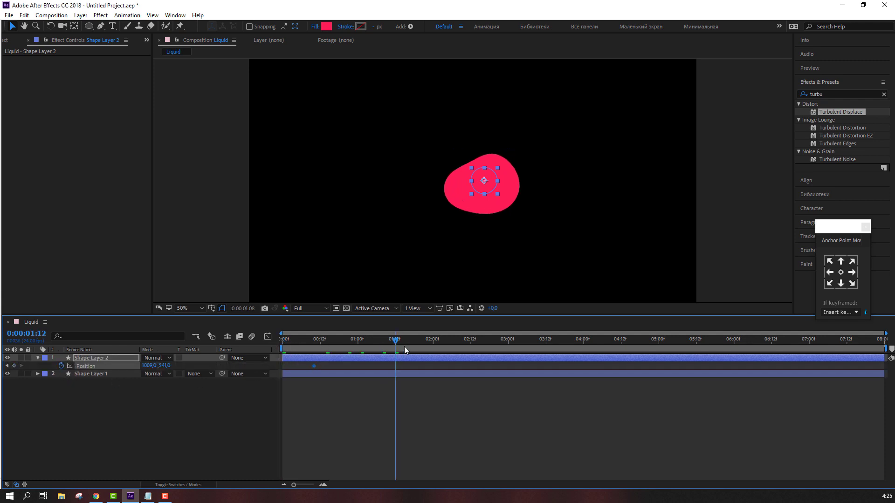
{"action": "left_click_drag", "start_coordinate": [485, 192], "coordinate": [388, 119]}
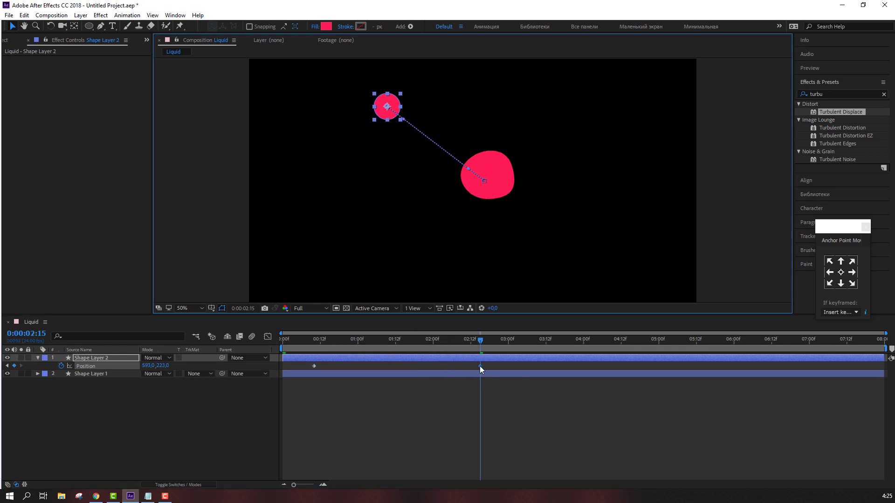
{"action": "left_click_drag", "start_coordinate": [480, 365], "coordinate": [493, 366]}
{"action": "left_click", "coordinate": [510, 401]}
{"action": "key", "text": "space"}
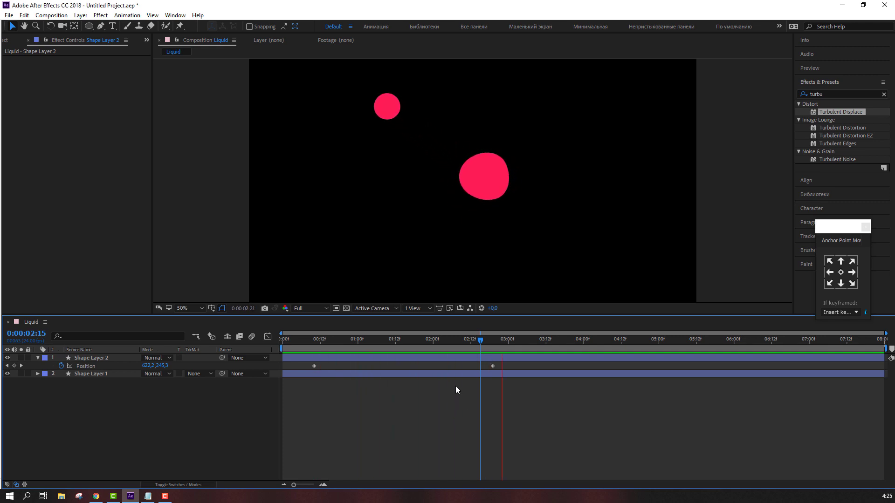
{"action": "mouse_move", "coordinate": [467, 341]}
{"action": "left_mouse_down"}
{"action": "mouse_move", "coordinate": [323, 344]}
{"action": "mouse_move", "coordinate": [426, 347]}
{"action": "left_mouse_up"}
{"action": "left_click", "coordinate": [422, 362]}
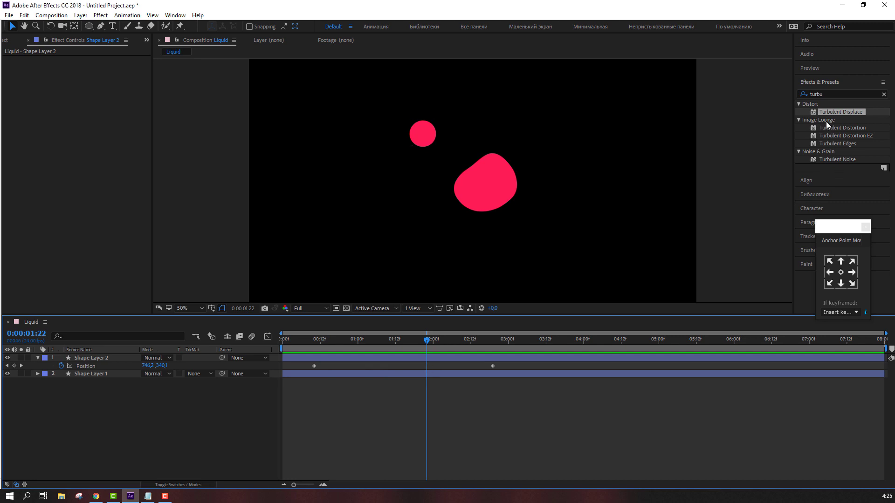
{"action": "left_click_drag", "start_coordinate": [826, 121], "coordinate": [426, 135]}
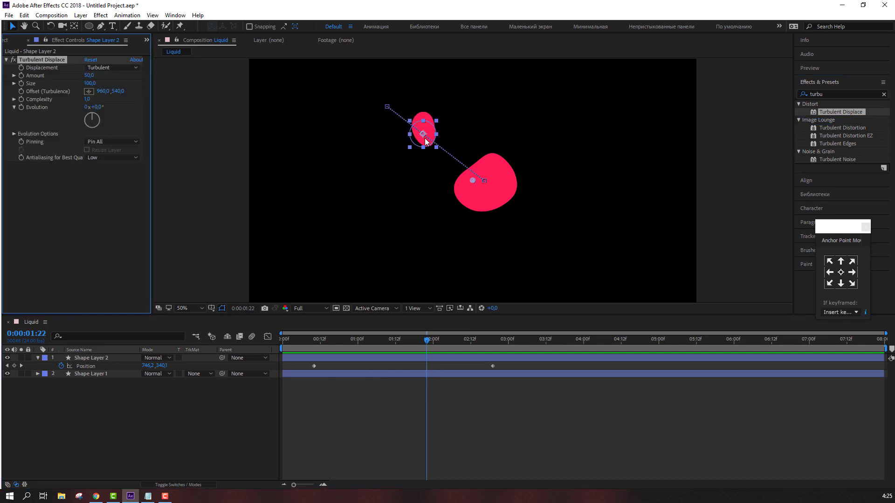
Set Shape Layer 2's Evolution expression to time*200 and preview the distortion.
{"action": "left_click", "coordinate": [23, 108], "text": "alt"}
{"action": "type", "text": "time*200"}
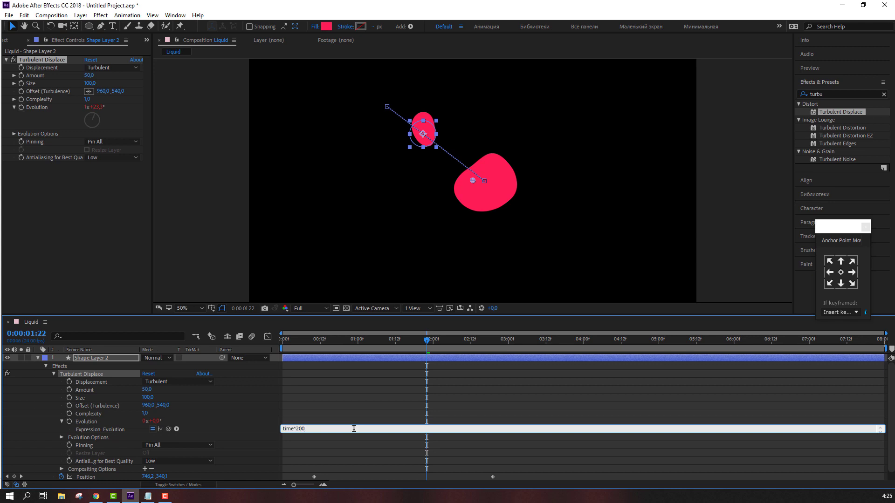
{"action": "left_click", "coordinate": [423, 396]}
{"action": "key", "text": "space"}
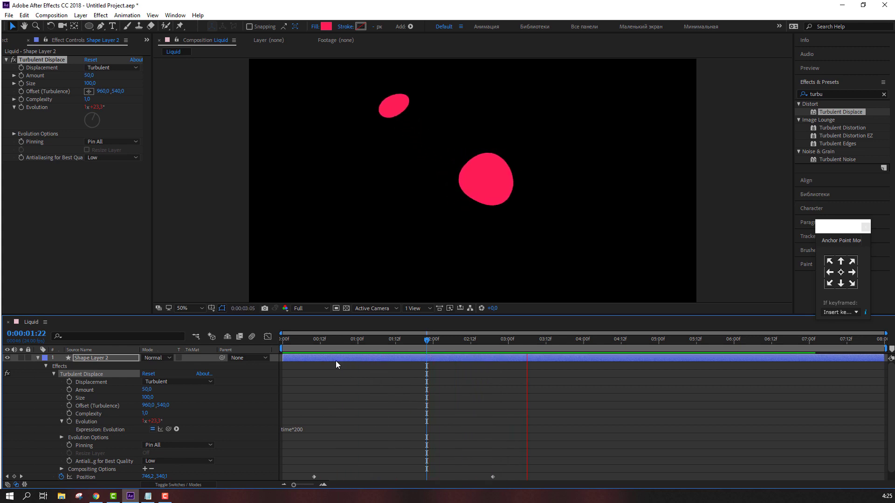
{"action": "left_click", "coordinate": [84, 358]}
{"action": "left_click", "coordinate": [38, 357]}
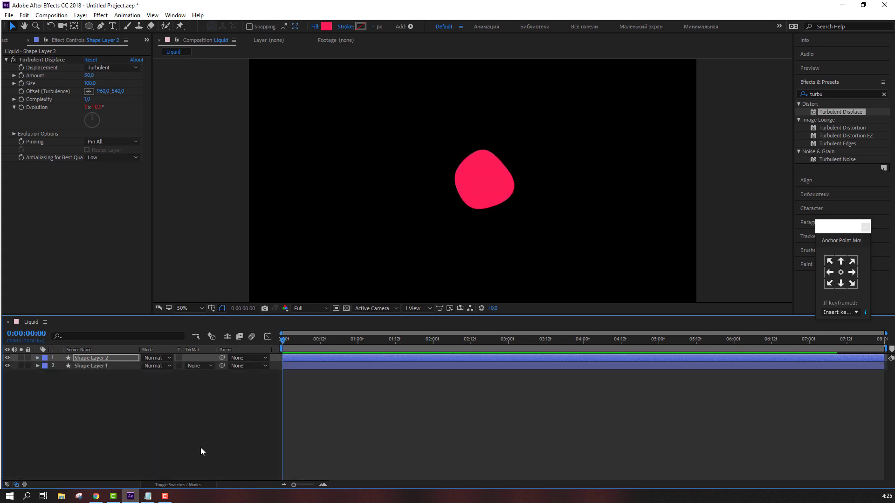
{"action": "left_click", "coordinate": [201, 448]}
Duplicate Shape Layer 2 at the point where the blob splits, creating Shape Layer 3.
{"action": "left_click_drag", "start_coordinate": [282, 340], "coordinate": [417, 342]}
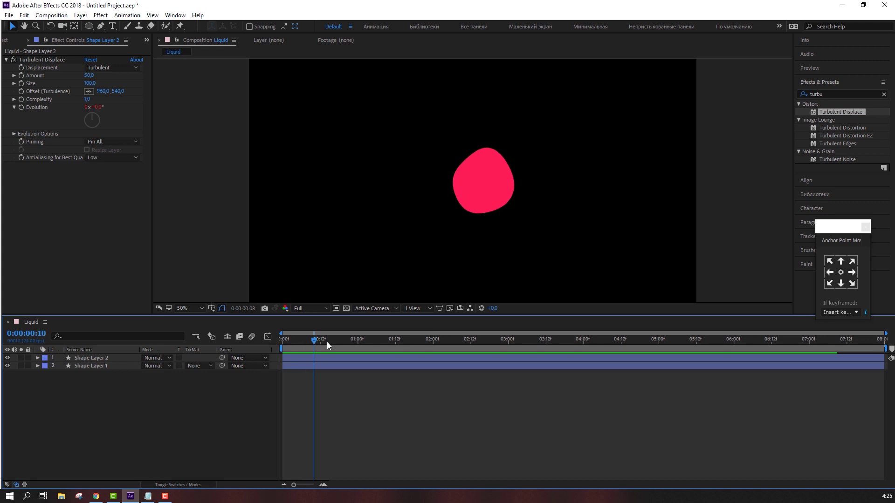
{"action": "left_click", "coordinate": [91, 359]}
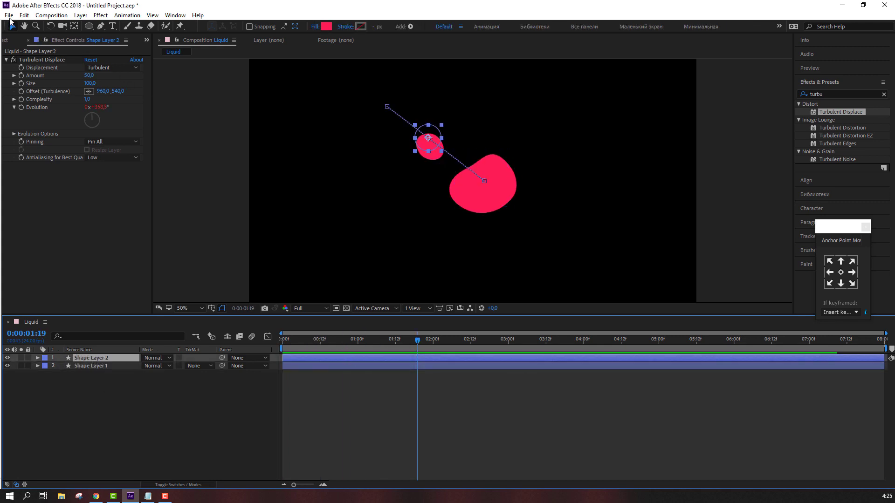
{"action": "left_click", "coordinate": [25, 15]}
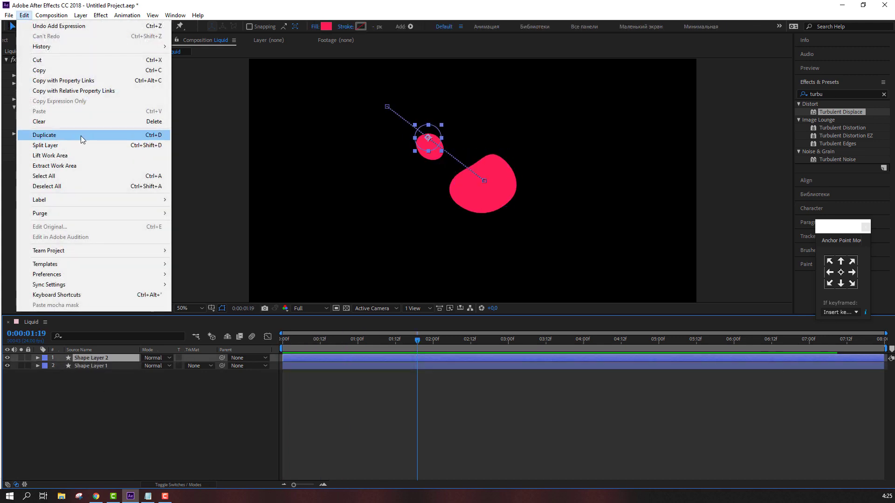
{"action": "left_click", "coordinate": [81, 136]}
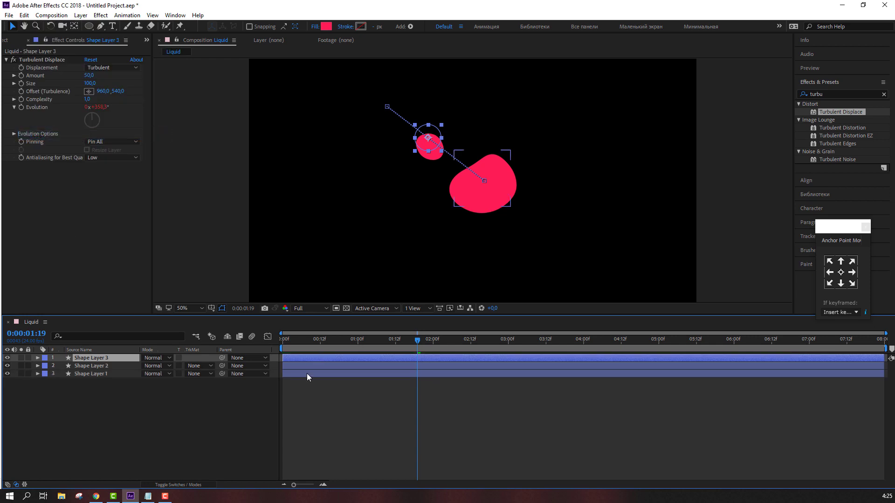
Re-aim Shape Layer 3's Position keyframes so its blob launches toward the lower right by 02:19.
{"action": "key", "text": "p"}
{"action": "left_click_drag", "start_coordinate": [383, 340], "coordinate": [314, 339]}
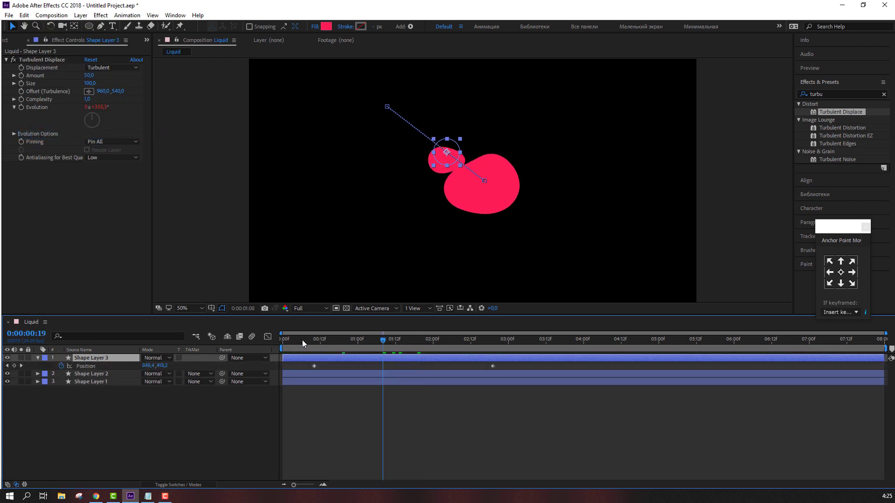
{"action": "left_click_drag", "start_coordinate": [514, 371], "coordinate": [332, 375]}
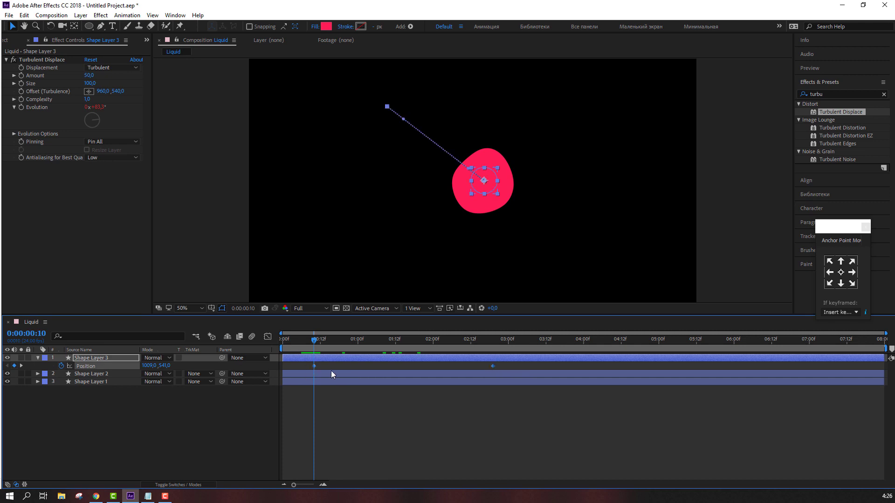
{"action": "left_click_drag", "start_coordinate": [493, 186], "coordinate": [501, 200]}
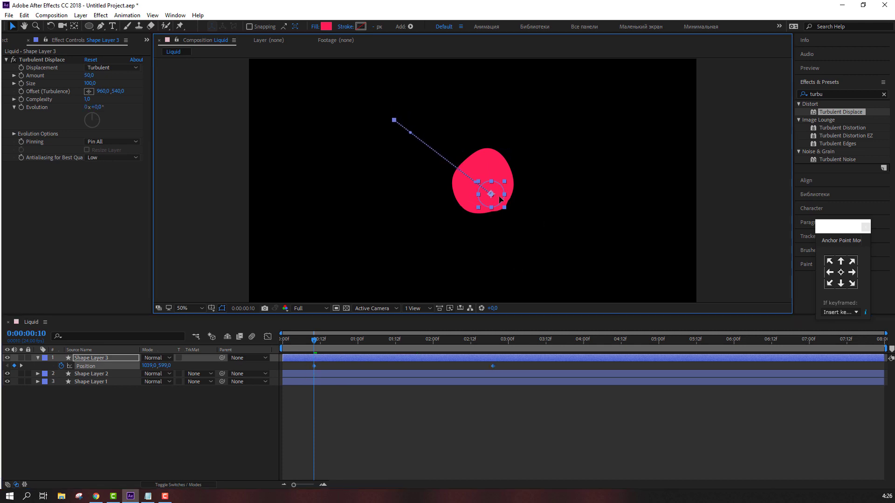
{"action": "left_click_drag", "start_coordinate": [322, 342], "coordinate": [494, 342]}
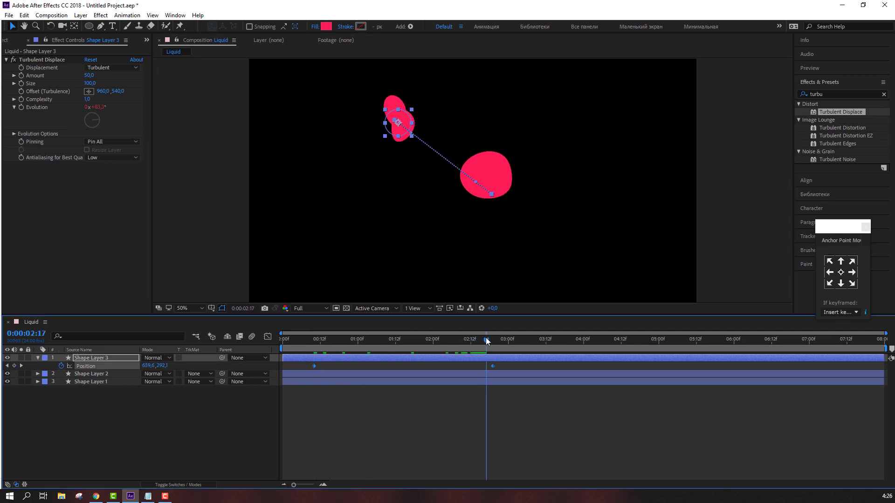
{"action": "left_click", "coordinate": [437, 405]}
{"action": "left_click", "coordinate": [495, 359]}
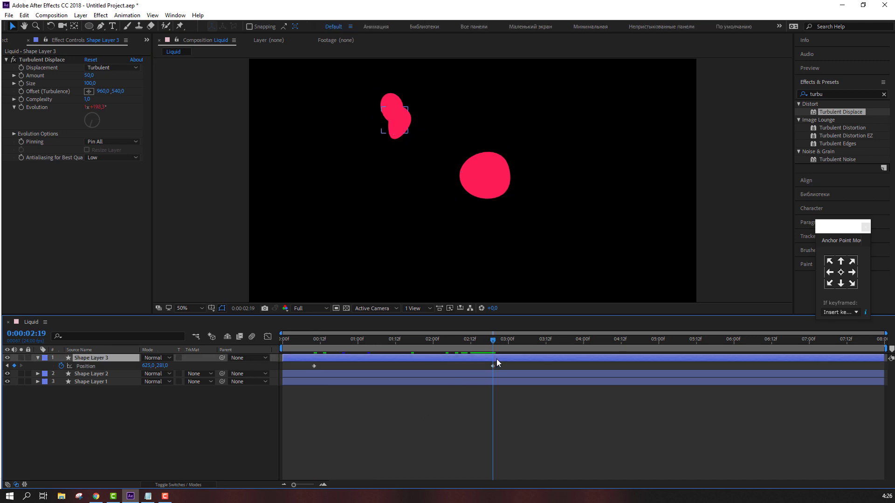
{"action": "left_click", "coordinate": [494, 368]}
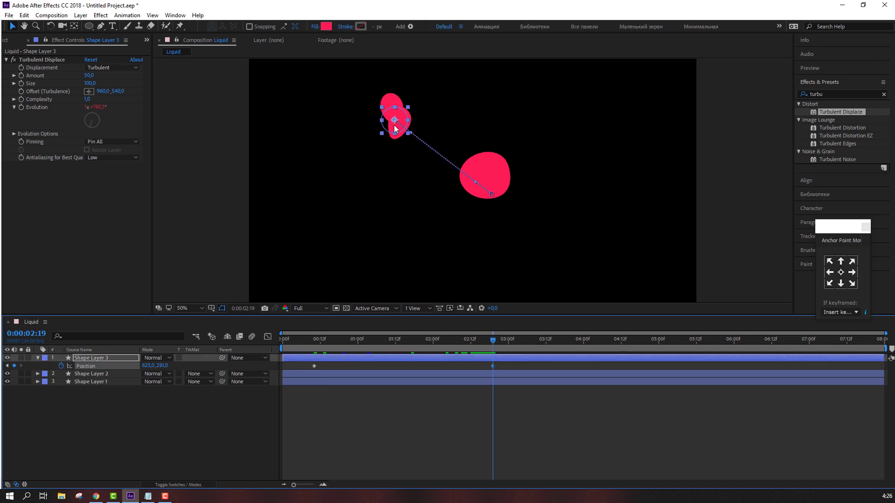
{"action": "left_click_drag", "start_coordinate": [399, 118], "coordinate": [608, 260]}
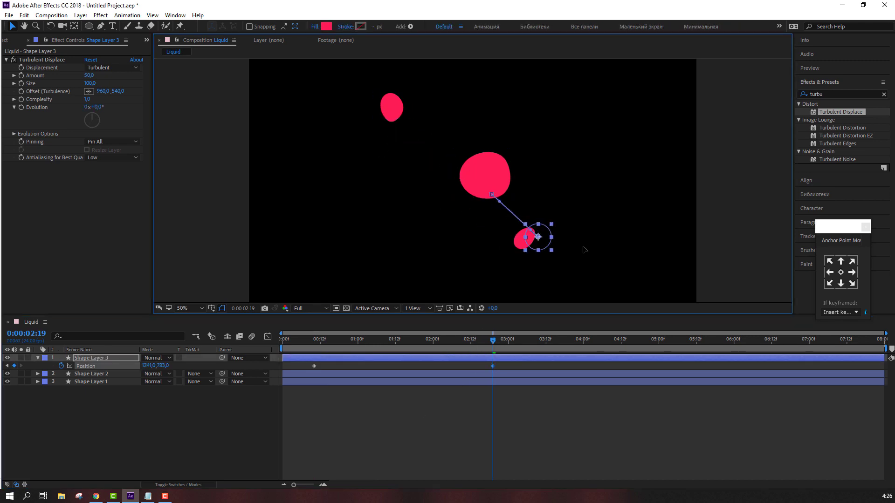
{"action": "left_click", "coordinate": [544, 400]}
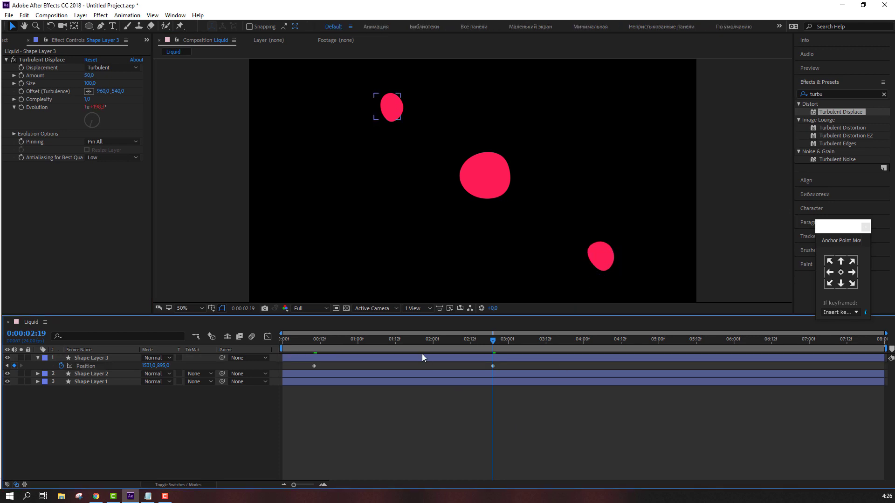
Shift Shape Layer 3 slightly later and preview the three-blob animation.
{"action": "left_click_drag", "start_coordinate": [331, 357], "coordinate": [353, 358]}
{"action": "left_click", "coordinate": [351, 443]}
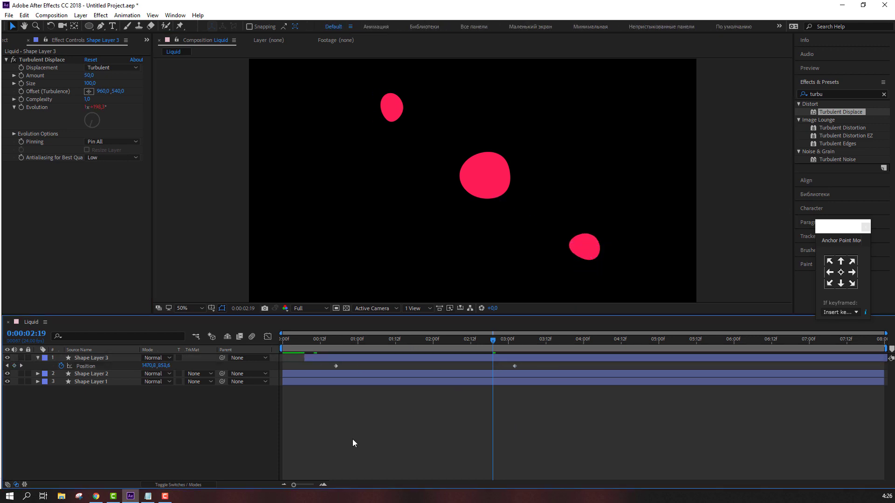
{"action": "key", "text": "space"}
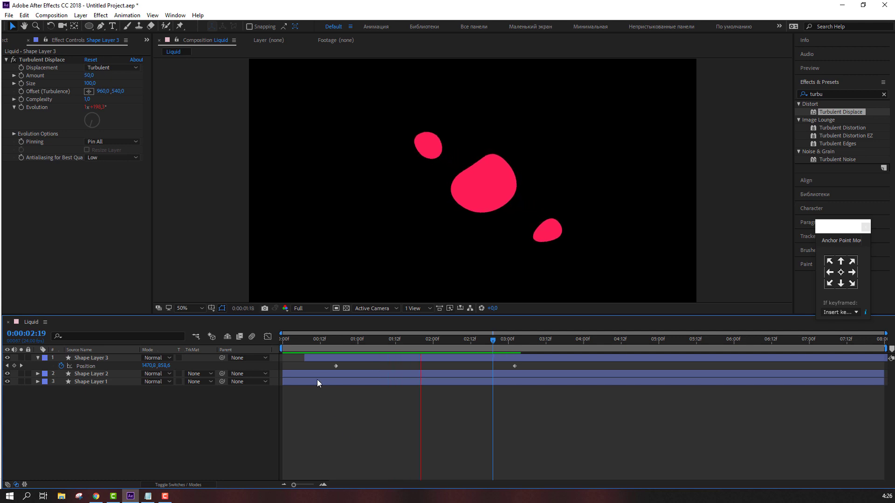
{"action": "left_click", "coordinate": [307, 339]}
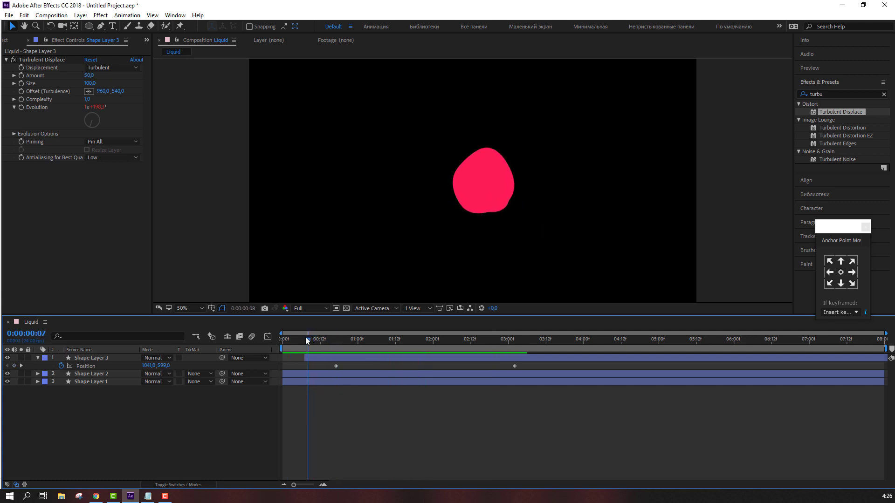
Move Shape Layer 3 and its keyframes later so its blob launches around 0:12.
{"action": "left_click_drag", "start_coordinate": [308, 339], "coordinate": [304, 340]}
{"action": "left_click", "coordinate": [494, 214]}
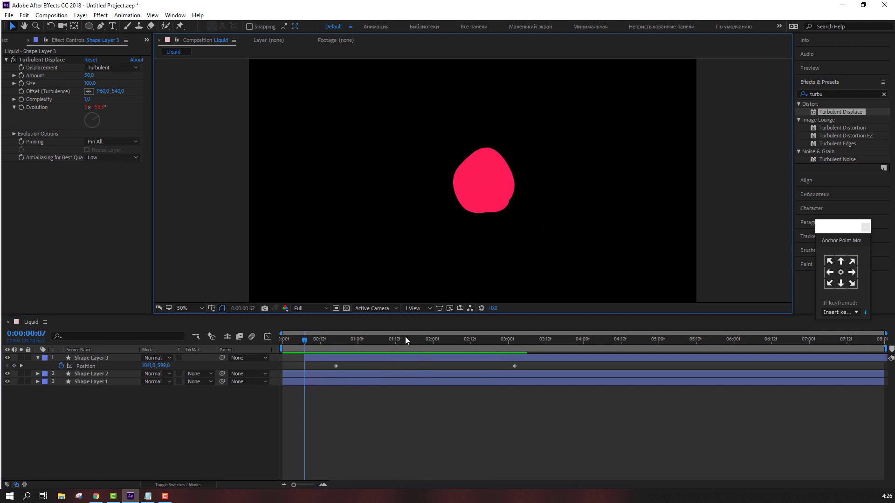
{"action": "left_click", "coordinate": [390, 360]}
{"action": "left_click_drag", "start_coordinate": [486, 199], "coordinate": [483, 195]}
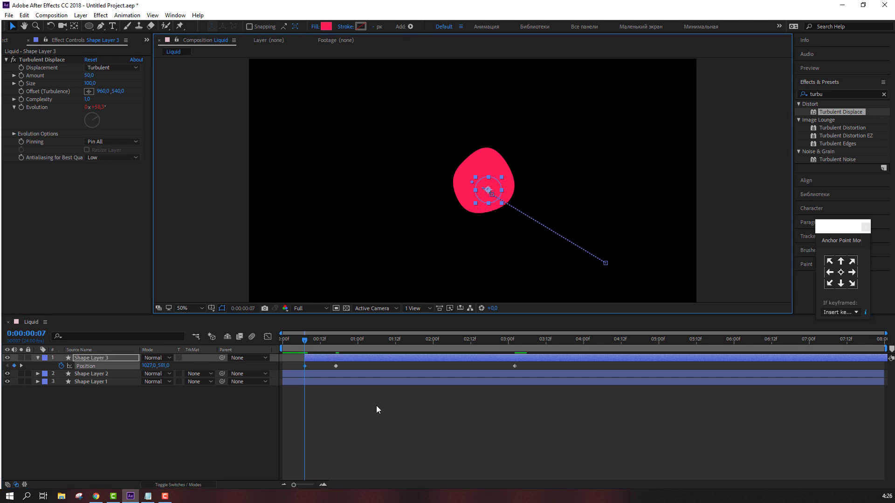
{"action": "key", "text": "ctrl+z"}
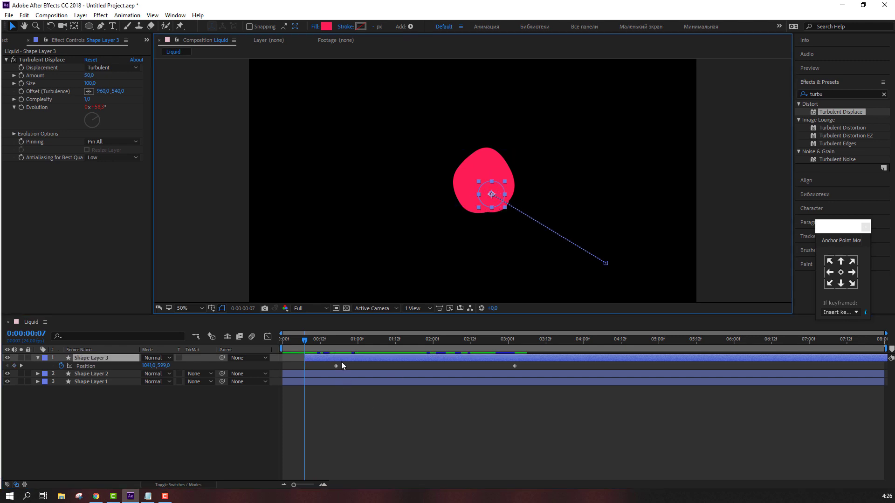
{"action": "left_click", "coordinate": [335, 341]}
{"action": "key", "text": "space"}
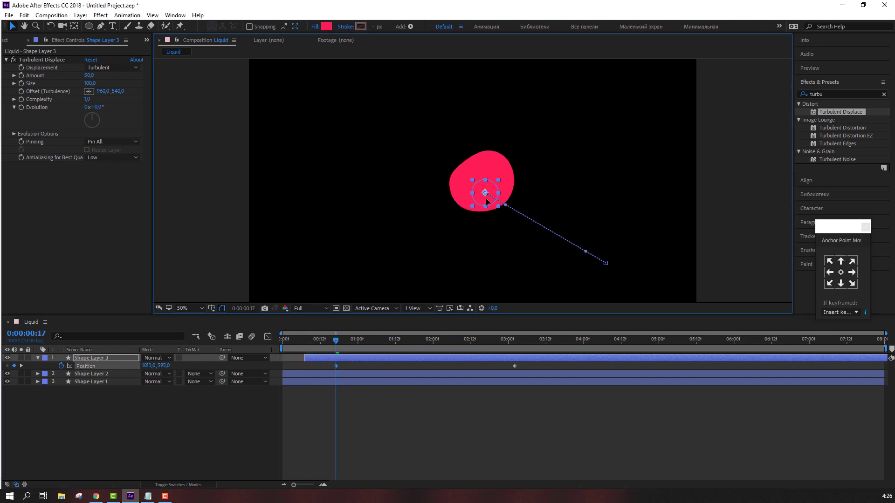
{"action": "left_click", "coordinate": [396, 410]}
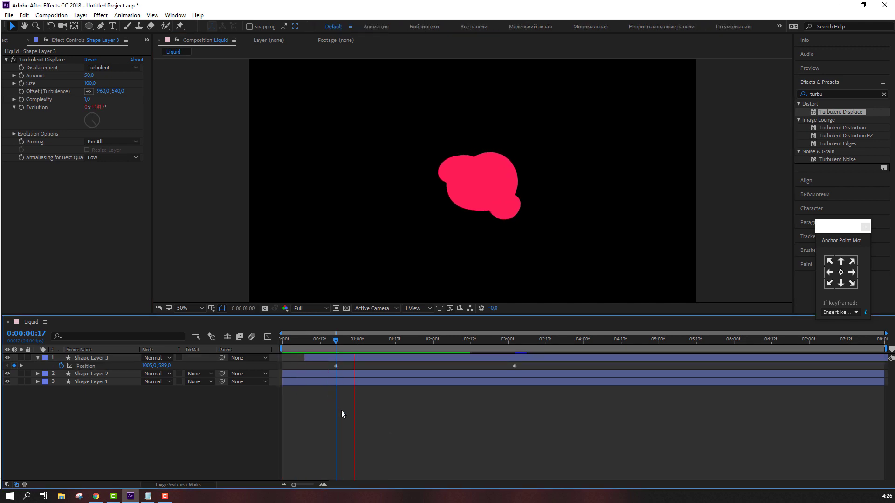
{"action": "left_click_drag", "start_coordinate": [339, 359], "coordinate": [361, 358]}
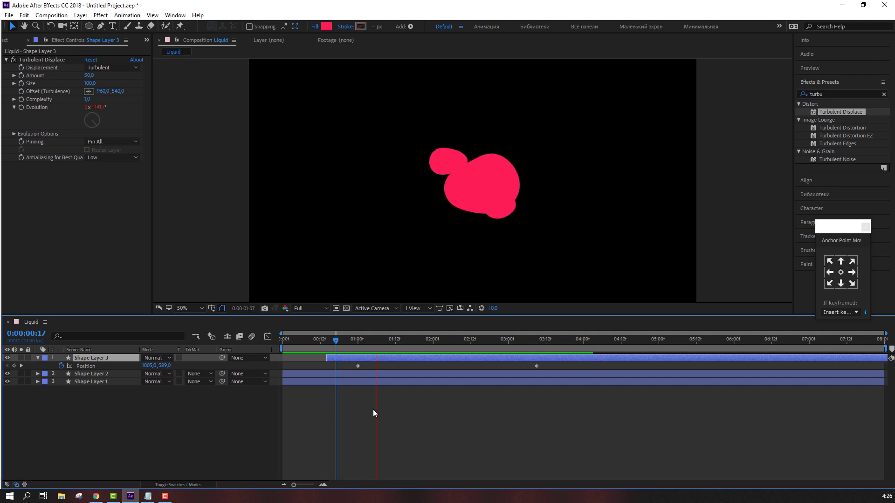
{"action": "left_click", "coordinate": [326, 344]}
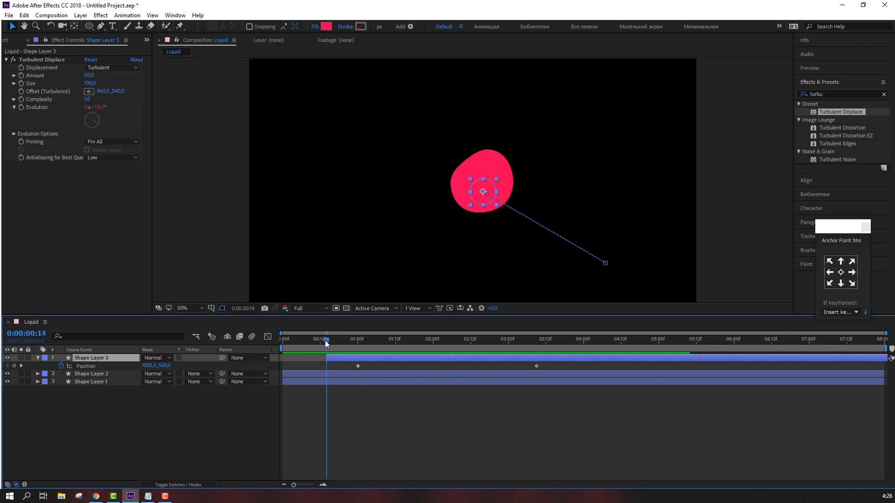
{"action": "left_click", "coordinate": [106, 383]}
{"action": "key", "text": "s"}
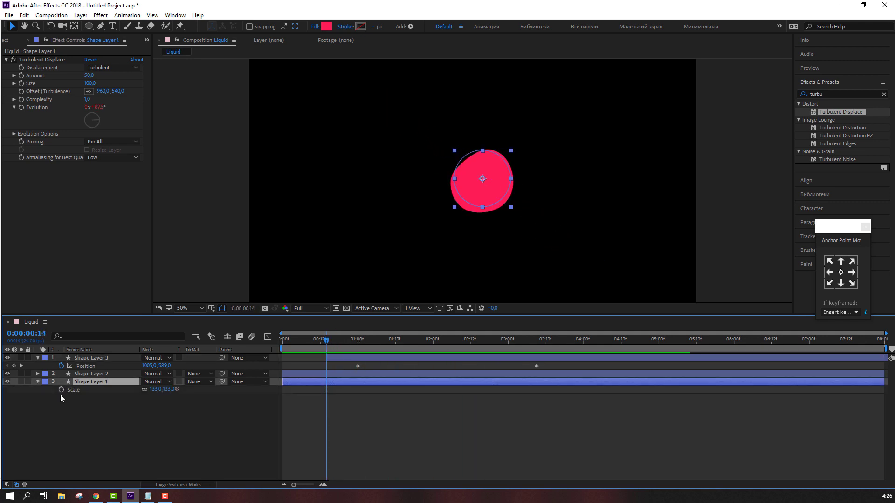
Keyframe the central blob's Scale from 133% at frame 10 down to 103% at 1:16, then preview.
{"action": "left_click", "coordinate": [97, 373]}
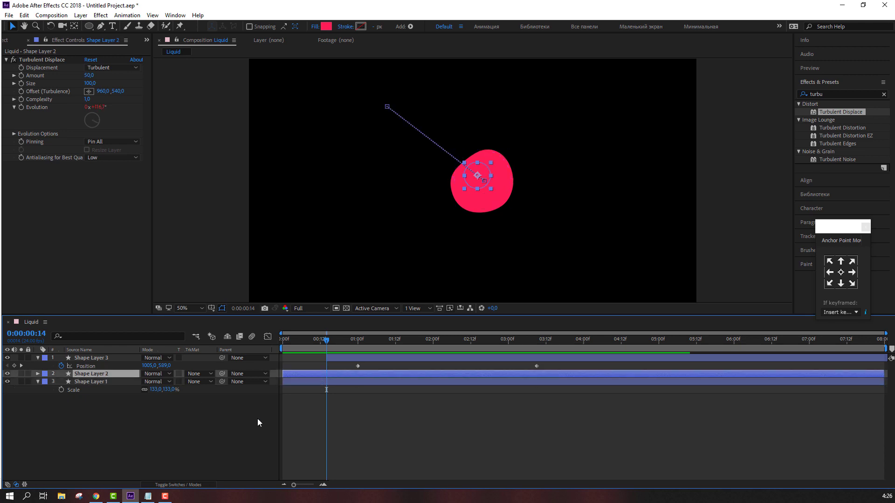
{"action": "key", "text": "p"}
{"action": "left_click_drag", "start_coordinate": [305, 346], "coordinate": [313, 344]}
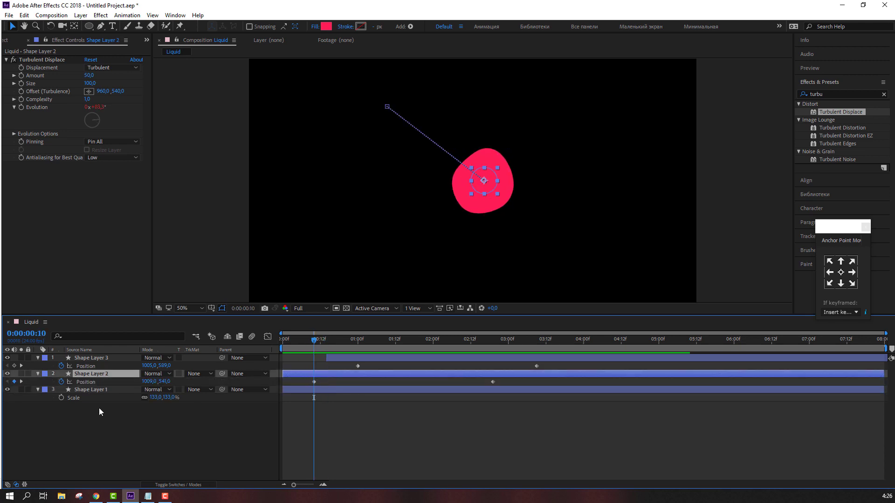
{"action": "left_click", "coordinate": [61, 397]}
{"action": "key", "text": "space"}
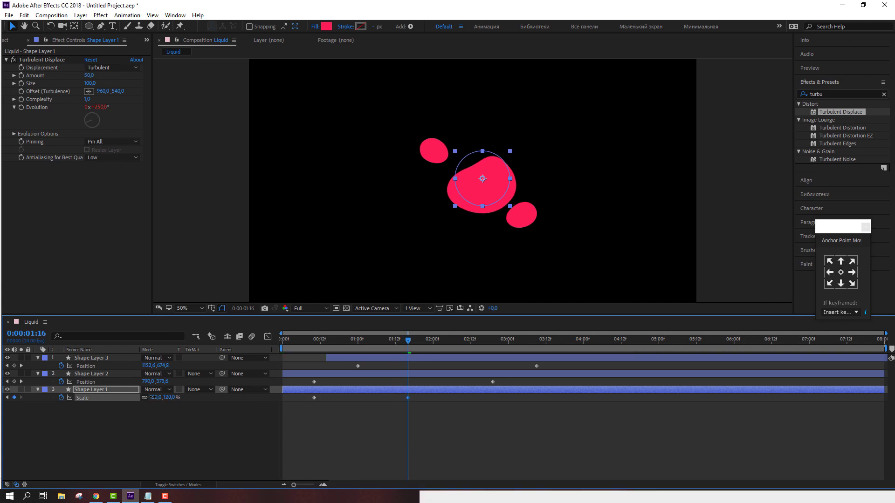
{"action": "left_click_drag", "start_coordinate": [155, 400], "coordinate": [134, 434]}
{"action": "left_click", "coordinate": [134, 434]}
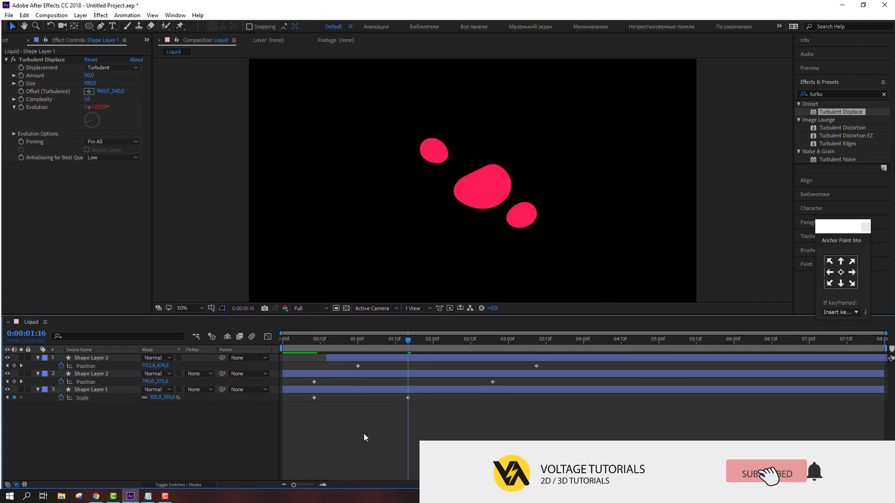
{"action": "key", "text": "space"}
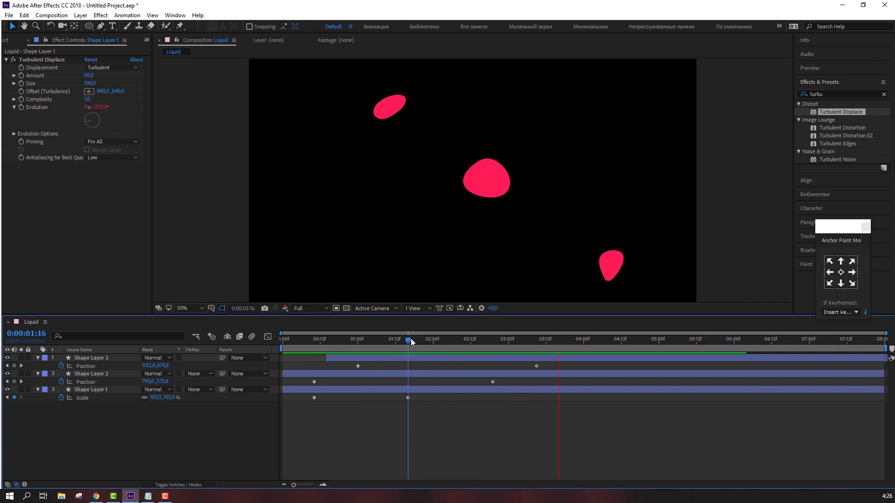
{"action": "left_click_drag", "start_coordinate": [413, 337], "coordinate": [267, 347]}
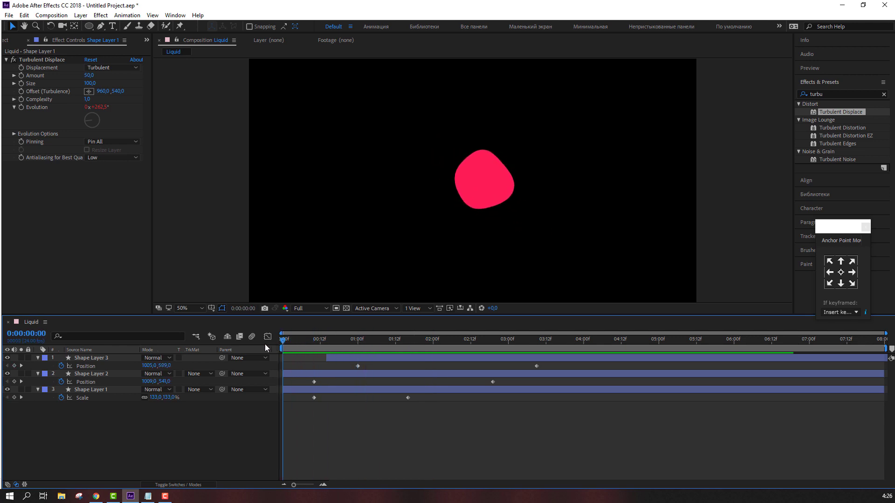
{"action": "left_click", "coordinate": [37, 390]}
Collapse the shape layers and add a new adjustment layer above the blobs.
{"action": "left_click", "coordinate": [37, 374]}
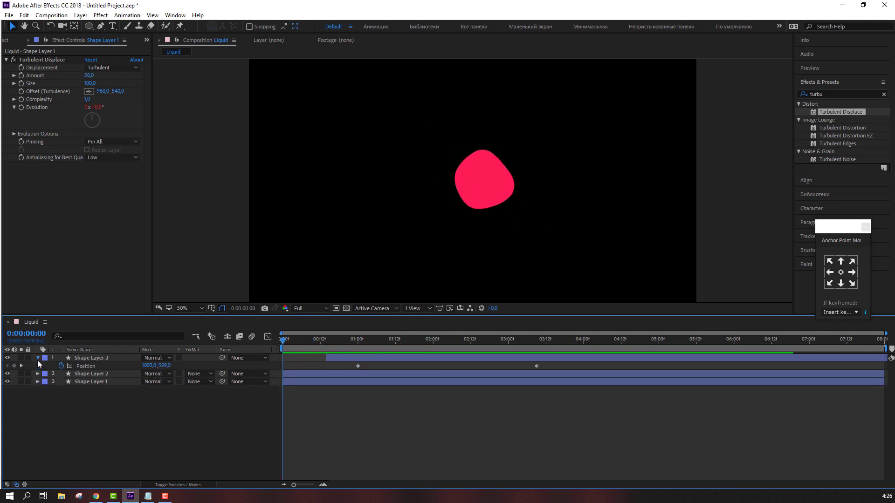
{"action": "left_click", "coordinate": [37, 358]}
{"action": "right_click", "coordinate": [96, 418]}
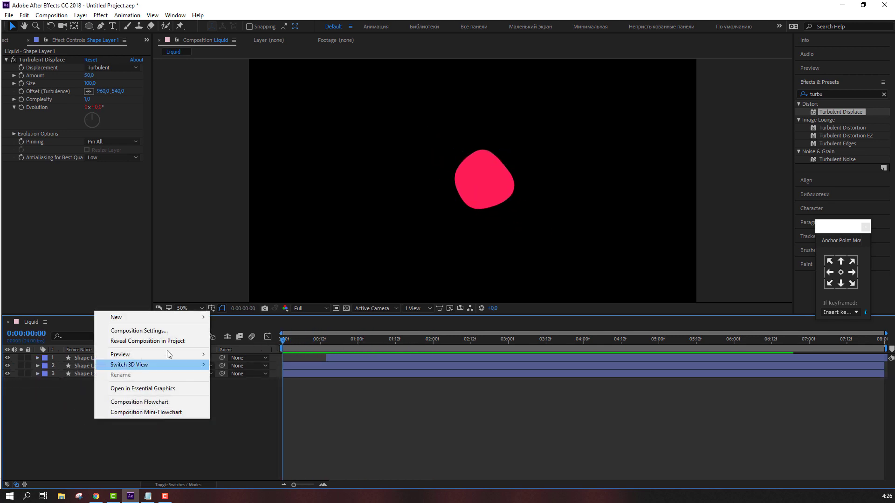
{"action": "mouse_move", "coordinate": [184, 316]}
{"action": "left_click", "coordinate": [232, 392]}
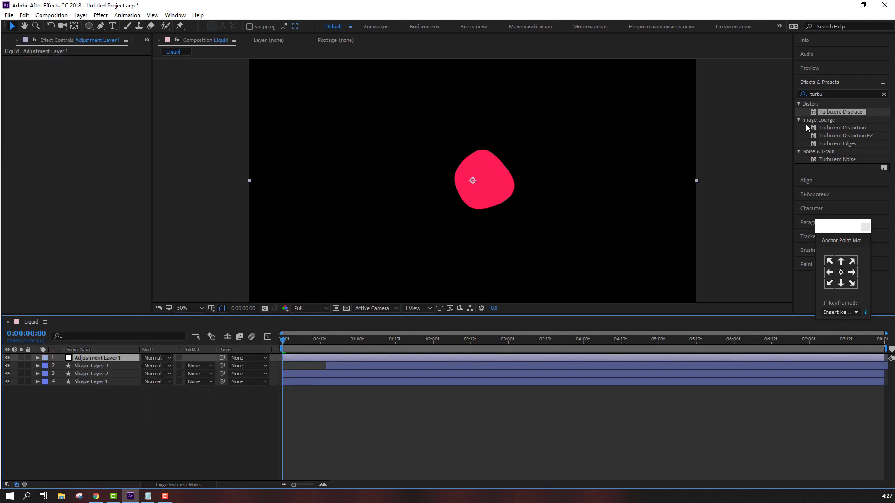
Apply Fast Blur (Legacy) to the adjustment layer with Blurriness 64.
{"action": "left_click", "coordinate": [830, 93]}
{"action": "type", "text": "fast bl"}
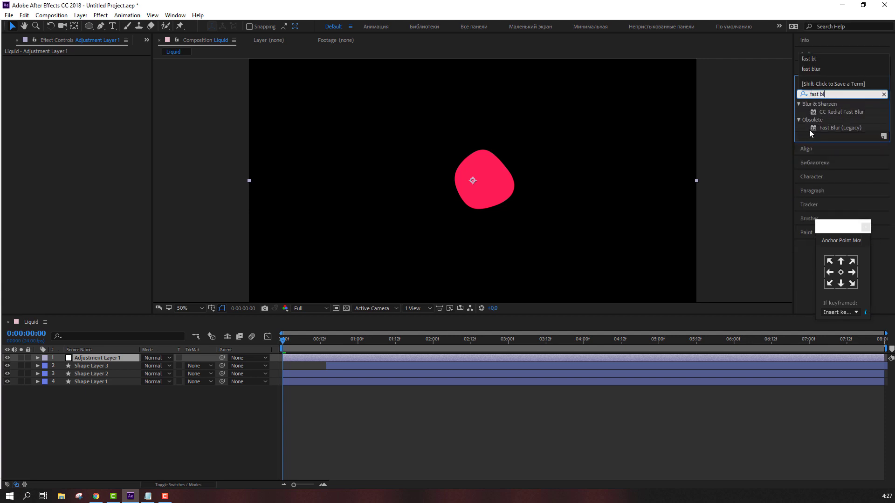
{"action": "left_click_drag", "start_coordinate": [826, 127], "coordinate": [85, 357]}
{"action": "left_click_drag", "start_coordinate": [86, 68], "coordinate": [115, 67]}
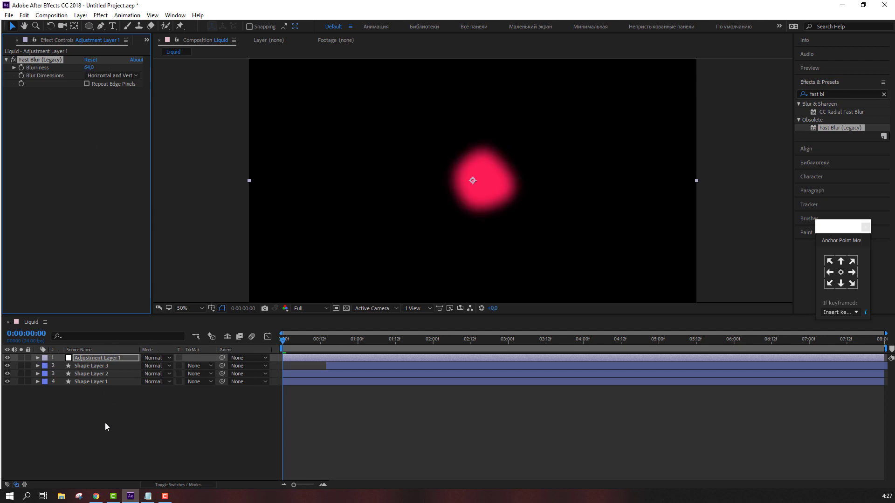
Add Simple Choker to Adjustment Layer 1 with Choke Matte 100.
{"action": "left_click", "coordinate": [832, 92]}
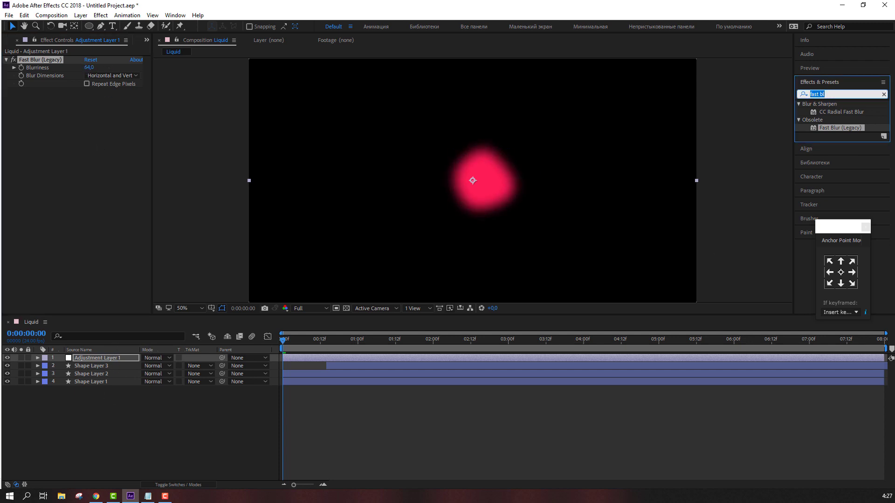
{"action": "type", "text": "simple cho"}
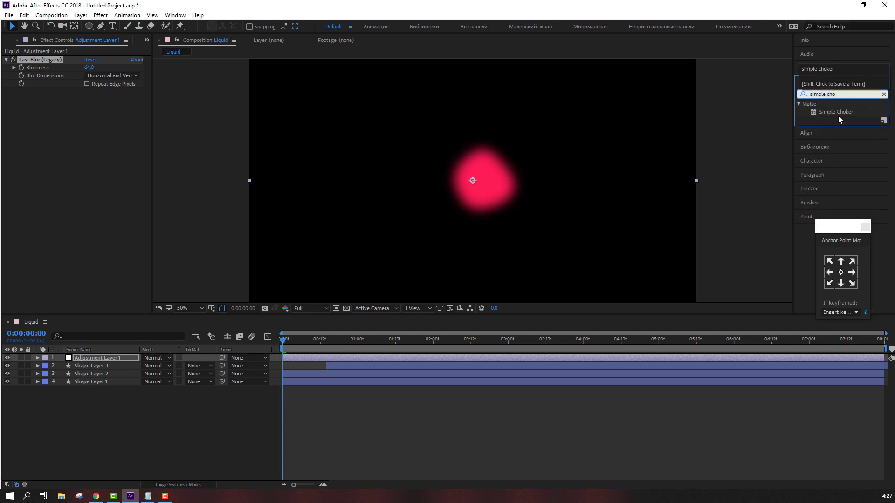
{"action": "left_click_drag", "start_coordinate": [836, 112], "coordinate": [95, 360]}
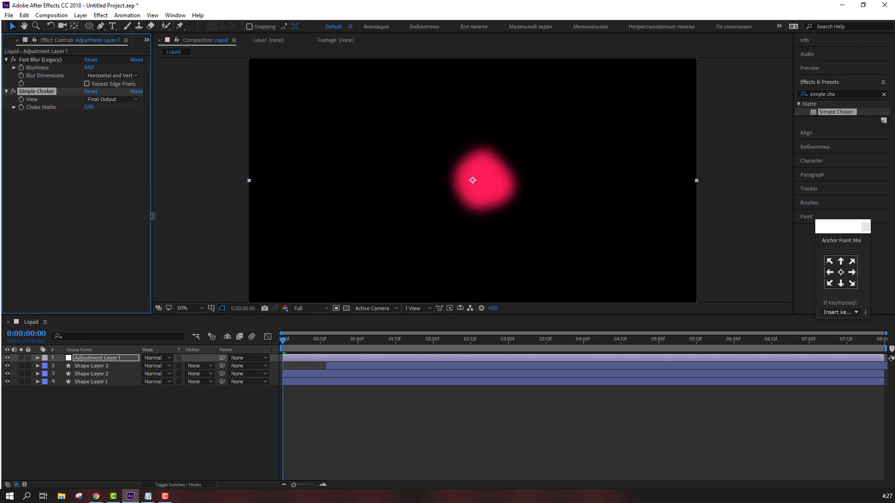
{"action": "type", "text": "100"}
{"action": "key", "text": "Return"}
Raise Blurriness to 94 while scrubbing the timeline to check the gooey merging blobs.
{"action": "mouse_move", "coordinate": [287, 340]}
{"action": "left_mouse_down"}
{"action": "mouse_move", "coordinate": [392, 334]}
{"action": "mouse_move", "coordinate": [373, 331]}
{"action": "left_mouse_up"}
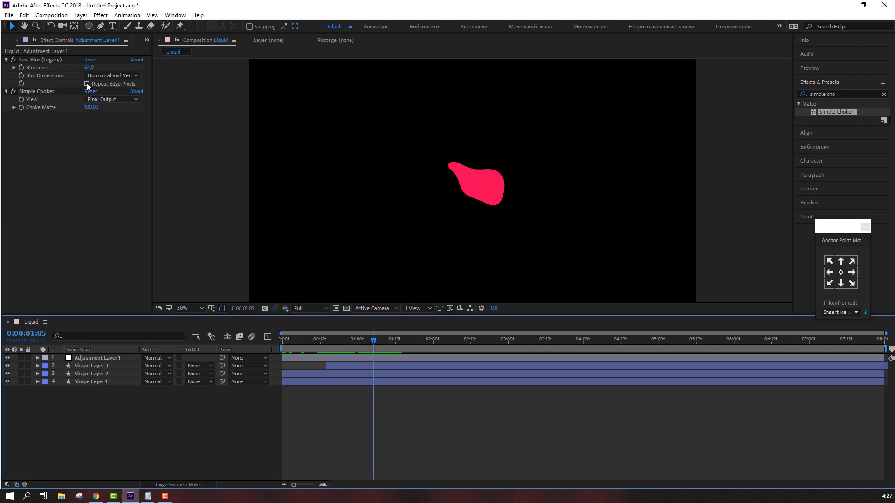
{"action": "mouse_move", "coordinate": [79, 65]}
{"action": "left_mouse_down"}
{"action": "mouse_move", "coordinate": [65, 65]}
{"action": "mouse_move", "coordinate": [72, 71]}
{"action": "left_mouse_up"}
{"action": "left_click_drag", "start_coordinate": [374, 341], "coordinate": [427, 344]}
{"action": "mouse_move", "coordinate": [331, 342]}
{"action": "left_mouse_down"}
{"action": "mouse_move", "coordinate": [302, 339]}
{"action": "mouse_move", "coordinate": [448, 338]}
{"action": "mouse_move", "coordinate": [294, 346]}
{"action": "left_mouse_up"}
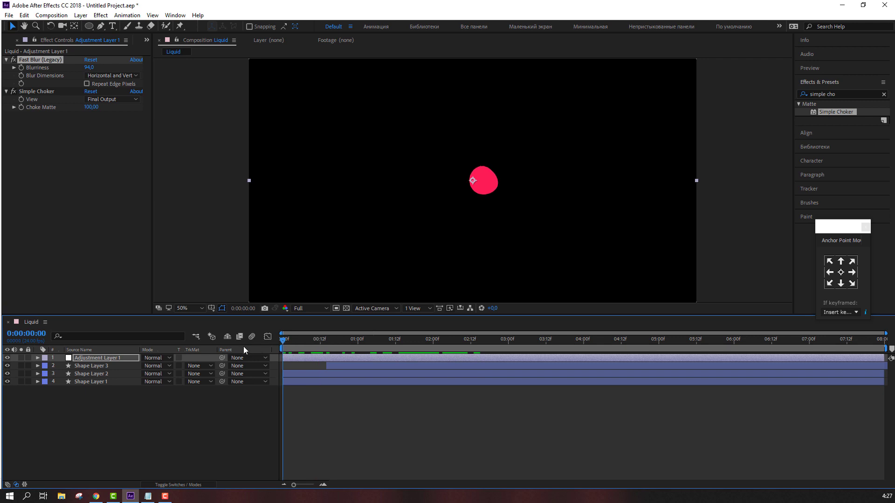
Set the Choke Matte amount to 50 and check the blob shape at 0:00:01:08.
{"action": "left_click", "coordinate": [170, 457]}
{"action": "left_click", "coordinate": [89, 108]}
{"action": "type", "text": "5"}
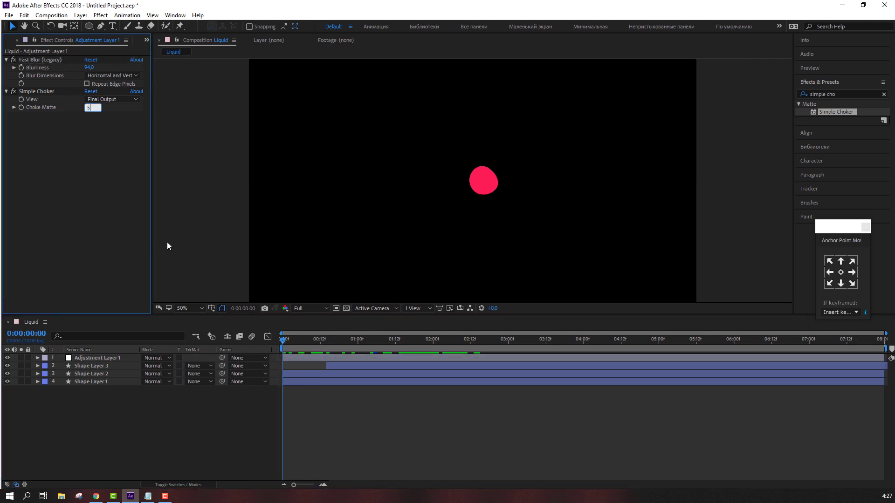
{"action": "type", "text": "0"}
{"action": "key", "text": "Return"}
{"action": "mouse_move", "coordinate": [311, 337]}
{"action": "left_mouse_down"}
{"action": "mouse_move", "coordinate": [385, 345]}
{"action": "mouse_move", "coordinate": [368, 341]}
{"action": "left_mouse_up"}
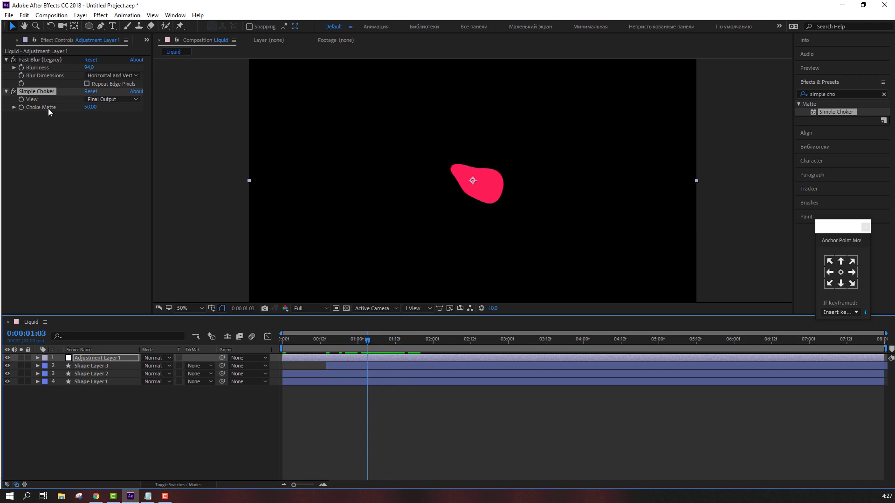
Lower Fast Blur blurriness to 50, scrub to check, then select both small drop layers.
{"action": "left_click", "coordinate": [88, 67]}
{"action": "type", "text": "50"}
{"action": "key", "text": "Return"}
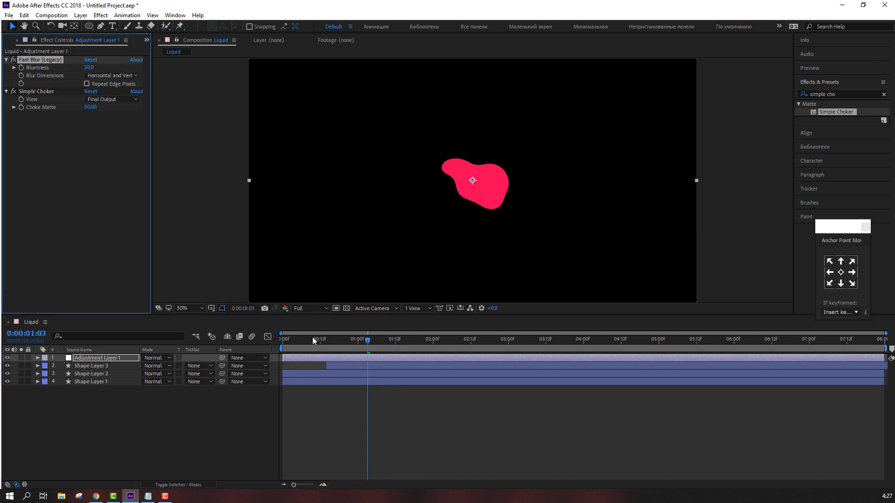
{"action": "mouse_move", "coordinate": [314, 340]}
{"action": "left_mouse_down"}
{"action": "mouse_move", "coordinate": [625, 334]}
{"action": "mouse_move", "coordinate": [473, 334]}
{"action": "left_mouse_up"}
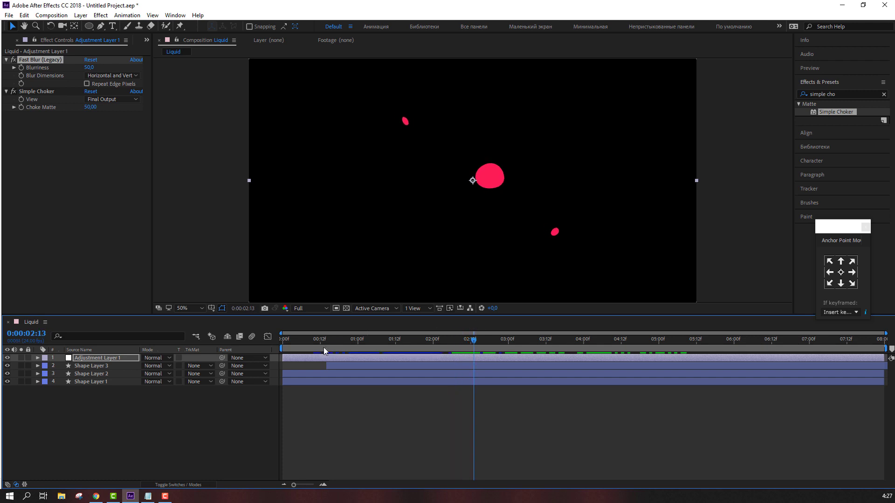
{"action": "left_click", "coordinate": [96, 365]}
{"action": "left_click", "coordinate": [91, 374], "text": "ctrl"}
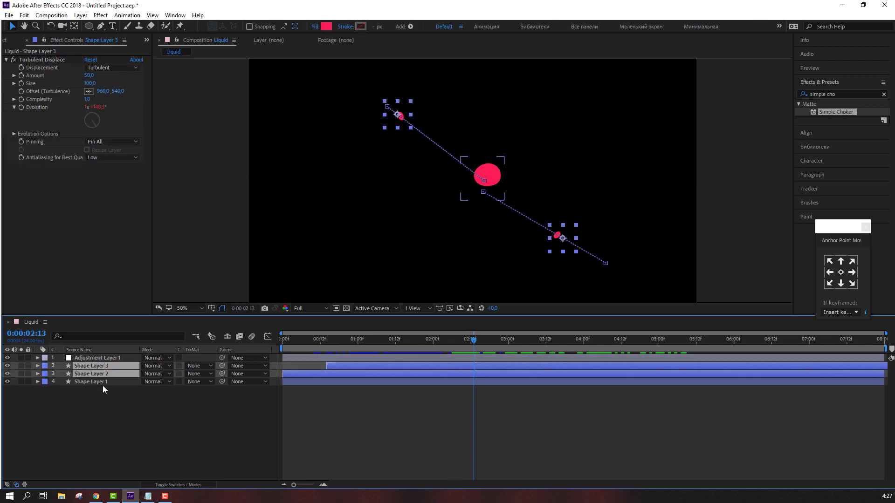
Keyframe both small drops' Scale from 62% down to 0% at 0:00:03:03.
{"action": "key", "text": "s"}
{"action": "left_click", "coordinate": [61, 373]}
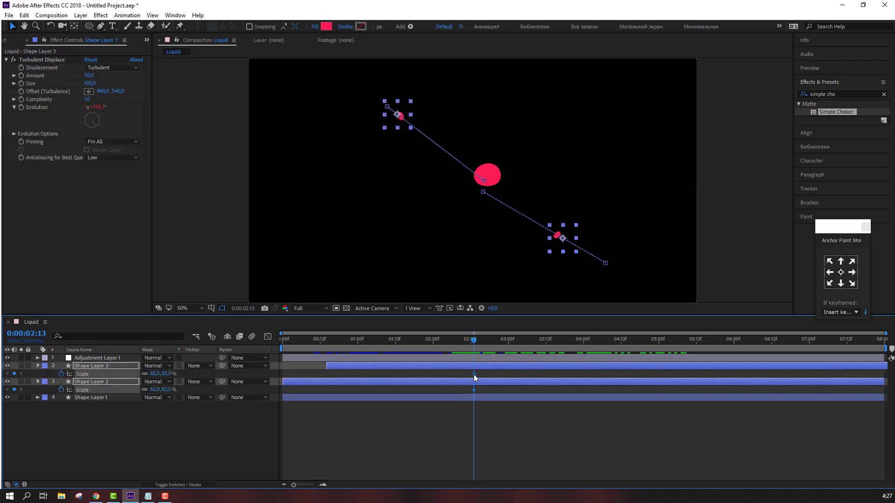
{"action": "left_click", "coordinate": [516, 342]}
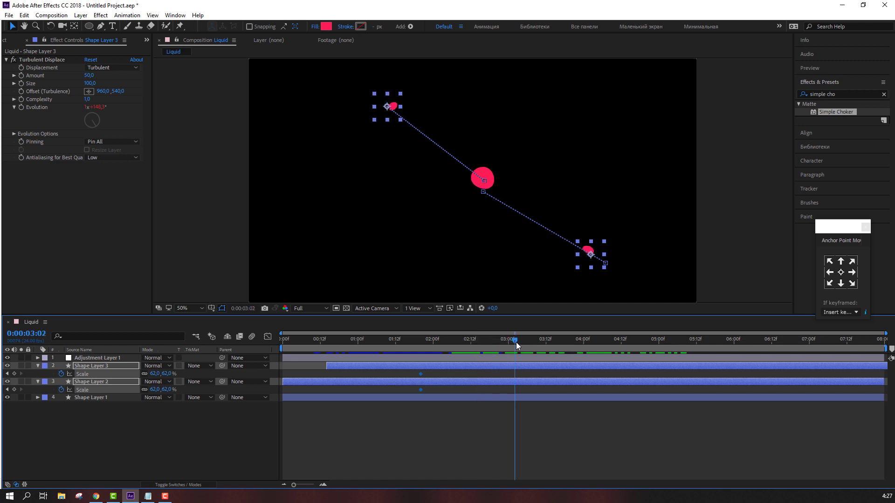
{"action": "left_click", "coordinate": [159, 374]}
{"action": "type", "text": "0"}
{"action": "left_click", "coordinate": [205, 423]}
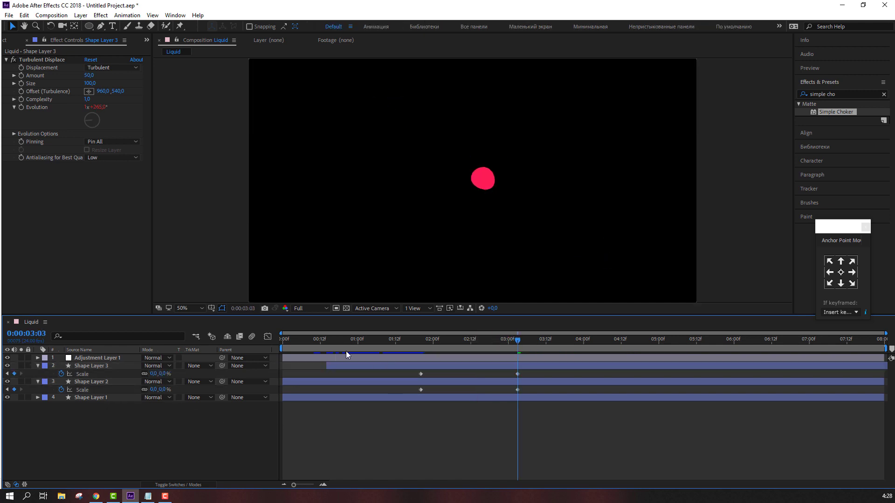
{"action": "left_click_drag", "start_coordinate": [346, 351], "coordinate": [439, 345]}
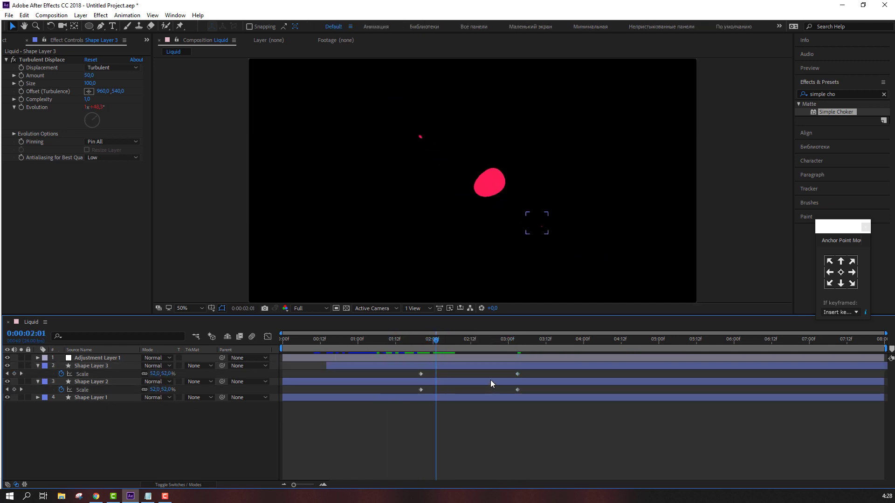
Move the ending Scale keyframes to 4:00 and the starting ones later to about 2:13.
{"action": "left_click", "coordinate": [517, 373]}
{"action": "left_click", "coordinate": [516, 390], "text": "shift"}
{"action": "left_click_drag", "start_coordinate": [517, 373], "coordinate": [583, 373]}
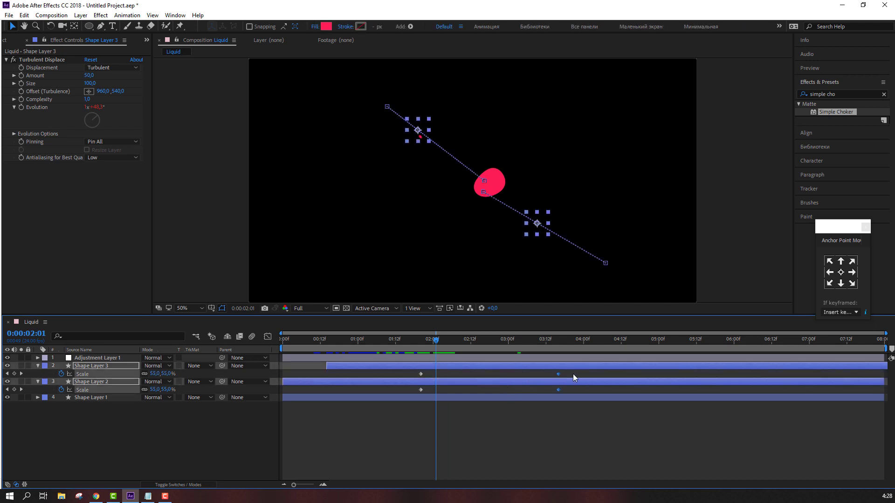
{"action": "left_click", "coordinate": [497, 424]}
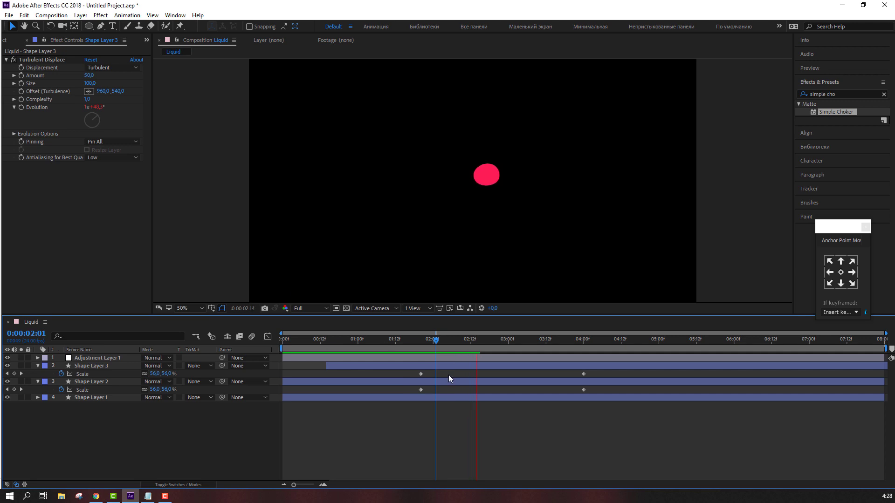
{"action": "left_click_drag", "start_coordinate": [427, 375], "coordinate": [411, 391]}
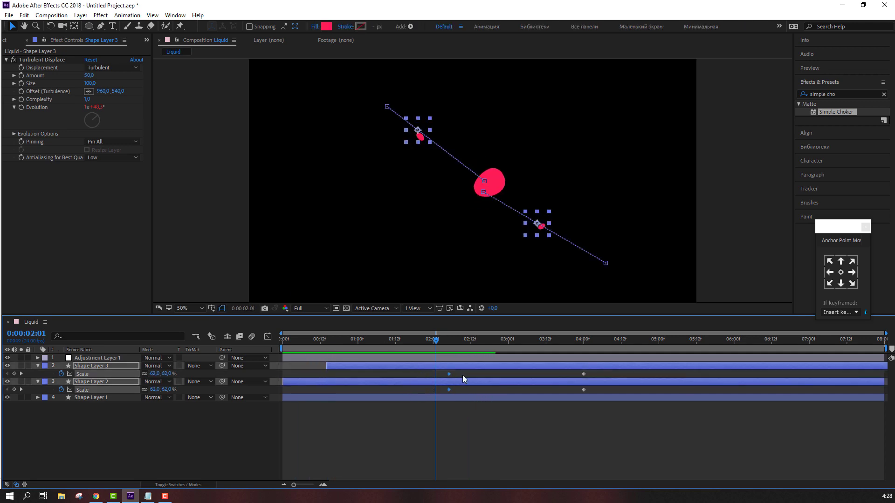
{"action": "left_click_drag", "start_coordinate": [462, 376], "coordinate": [493, 392]}
{"action": "left_click", "coordinate": [491, 421]}
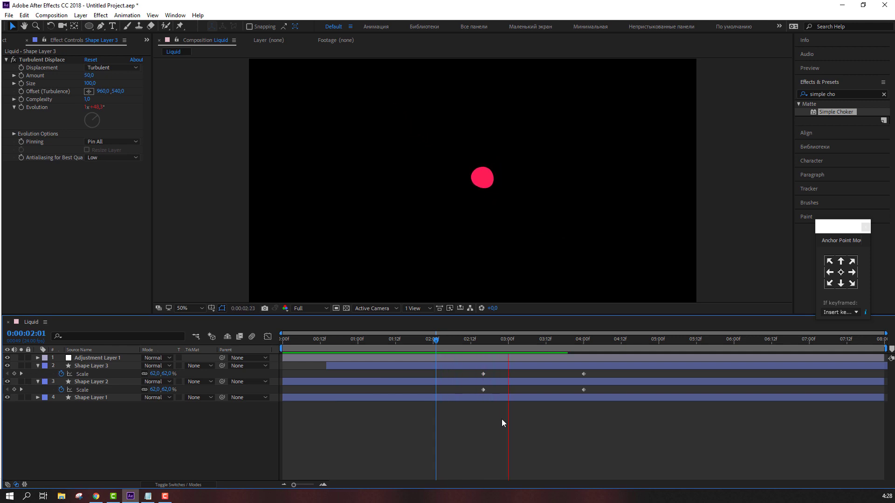
{"action": "mouse_move", "coordinate": [439, 337]}
{"action": "left_mouse_down"}
{"action": "mouse_move", "coordinate": [354, 334]}
{"action": "mouse_move", "coordinate": [387, 333]}
{"action": "mouse_move", "coordinate": [371, 334]}
{"action": "left_mouse_up"}
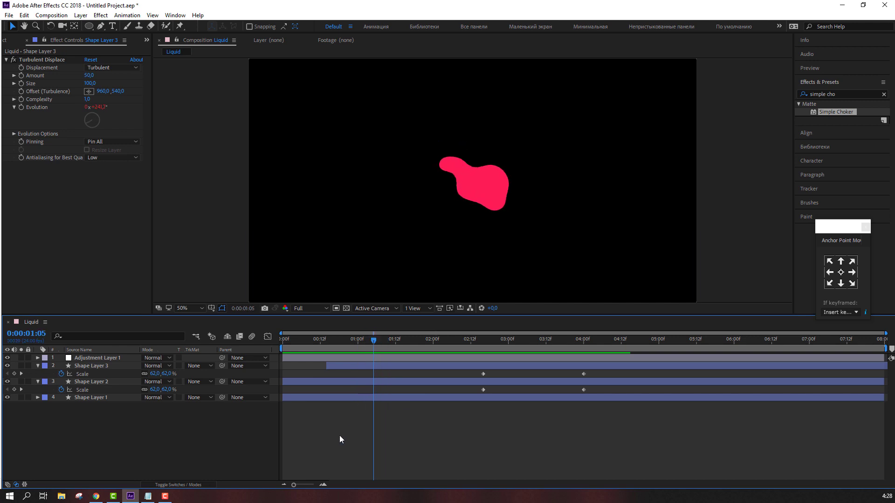
Preview the animation to review the drops' shrink timing.
{"action": "key", "text": "space"}
{"action": "key", "text": "comma"}
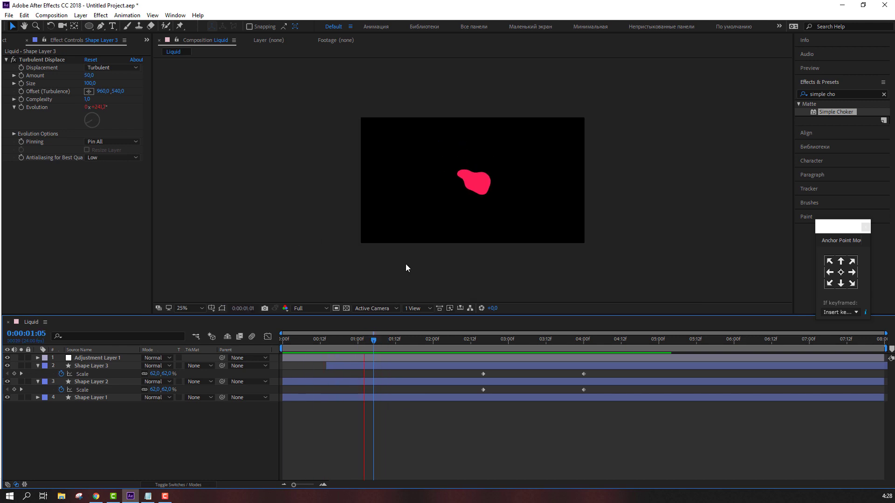
{"action": "key", "text": "period"}
{"action": "left_click", "coordinate": [376, 339]}
{"action": "left_click", "coordinate": [90, 397]}
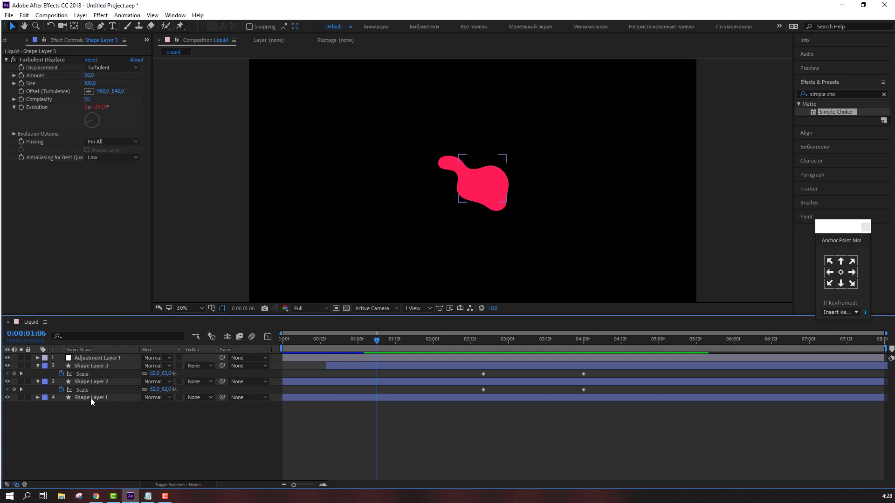
Apply the CC Plastic effect from Effects & Presets to Shape Layer 1.
{"action": "left_click", "coordinate": [850, 96]}
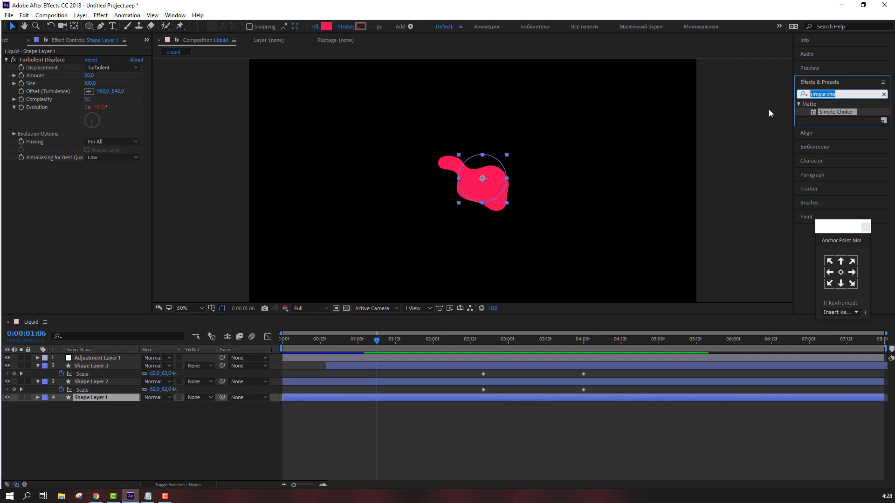
{"action": "type", "text": "cc plastic"}
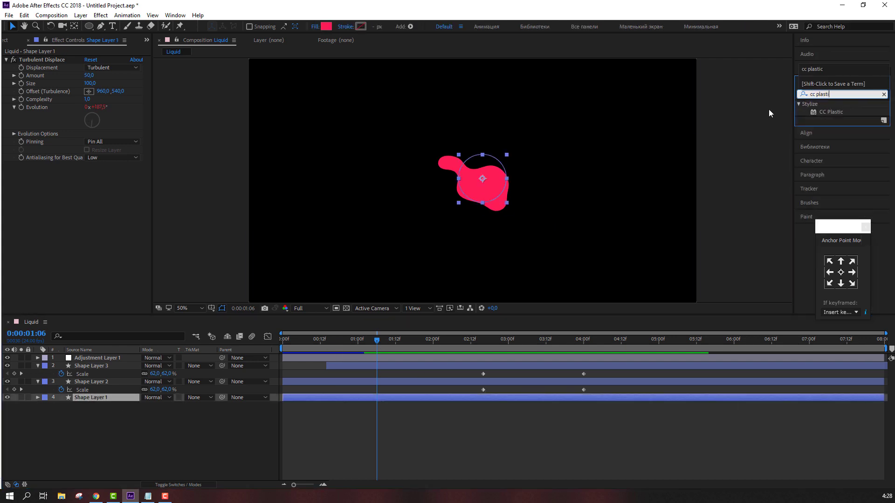
{"action": "left_click_drag", "start_coordinate": [821, 113], "coordinate": [819, 117]}
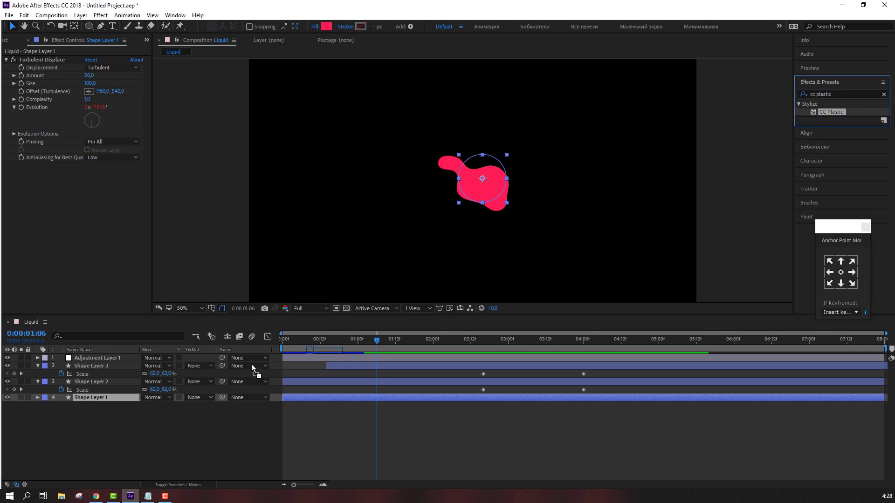
{"action": "left_click_drag", "start_coordinate": [252, 364], "coordinate": [101, 399]}
{"action": "key", "text": "slash"}
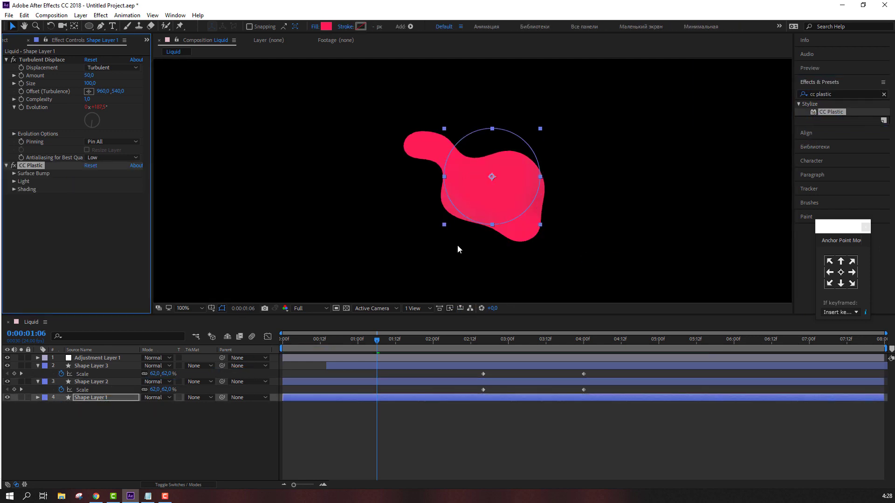
{"action": "key", "text": "period"}
Tune CC Plastic's Surface Bump: Height 25, Softness 26.3, and adjust Cut Max.
{"action": "left_click", "coordinate": [14, 174]}
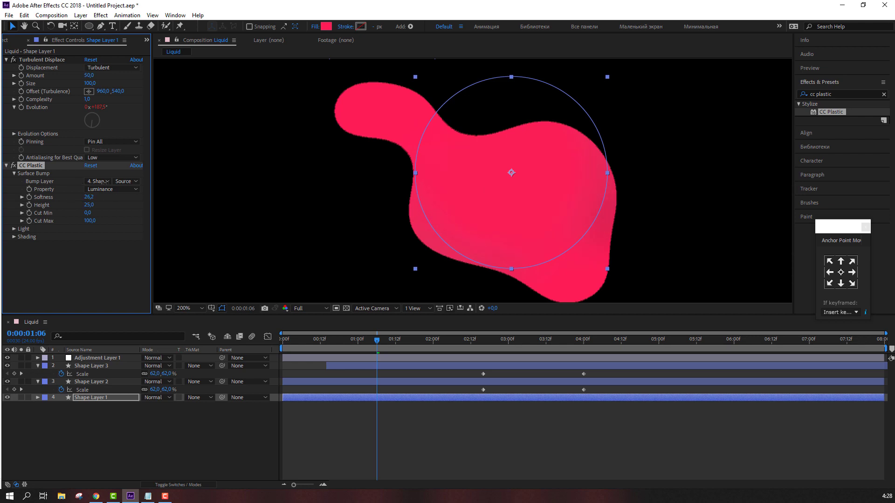
{"action": "left_click_drag", "start_coordinate": [165, 204], "coordinate": [64, 229]}
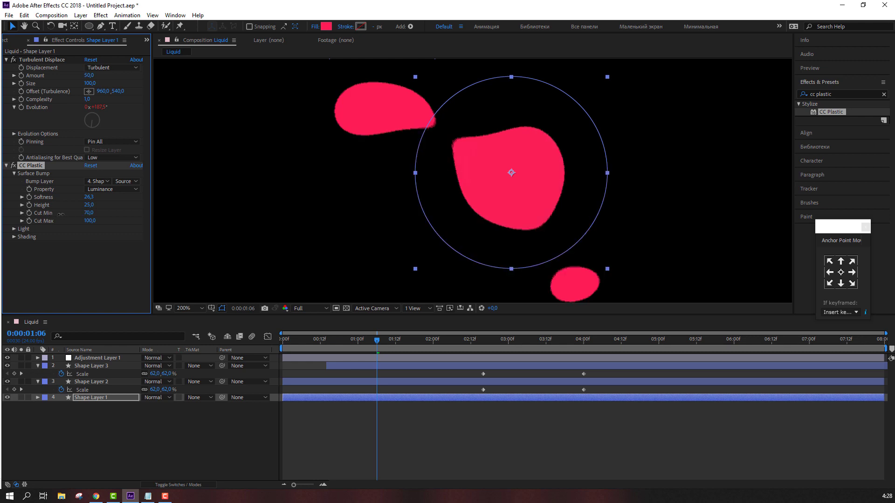
{"action": "left_click_drag", "start_coordinate": [4, 219], "coordinate": [62, 245]}
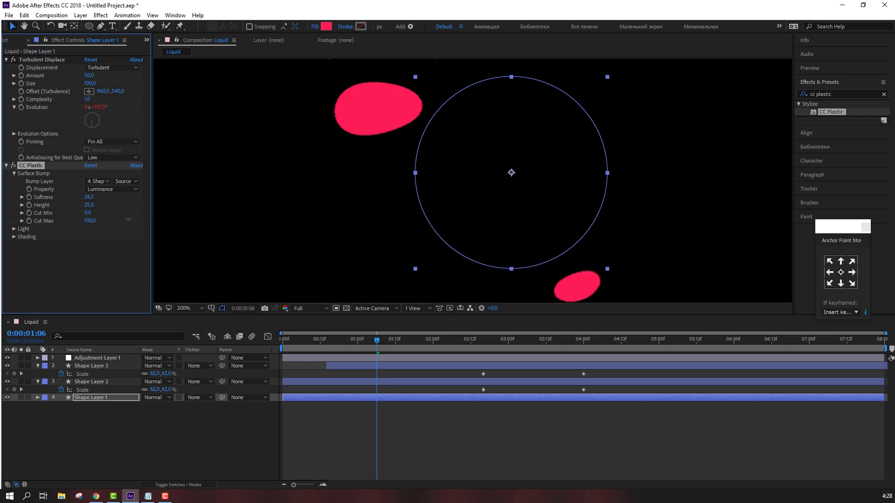
{"action": "left_click", "coordinate": [14, 228]}
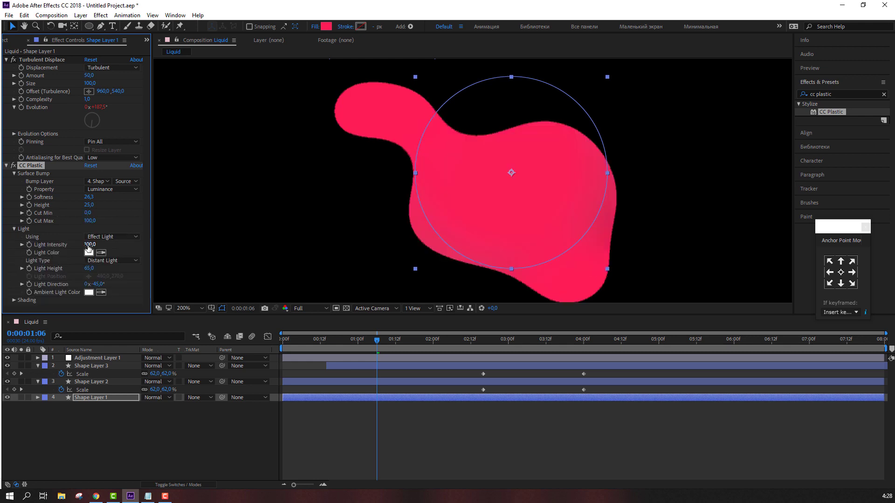
Raise CC Plastic Light Intensity to about 285, keep Effect Light, and rotate direction to 194°.
{"action": "left_click_drag", "start_coordinate": [159, 244], "coordinate": [125, 243]}
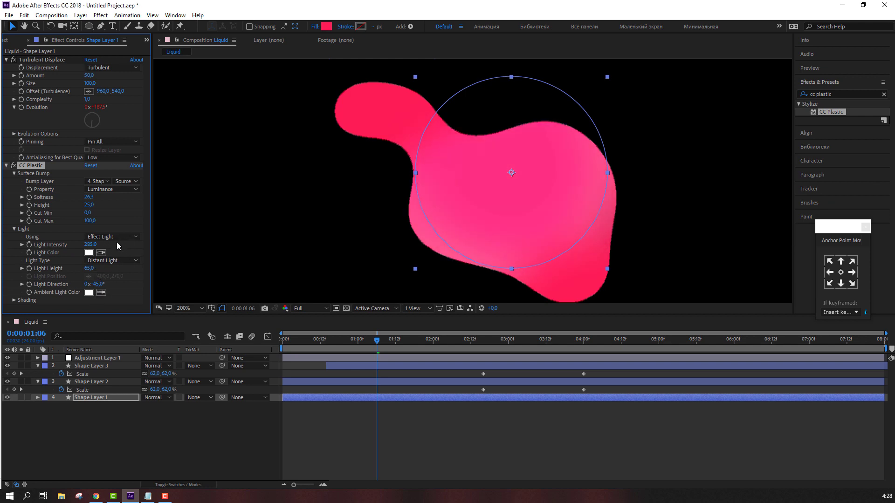
{"action": "left_click", "coordinate": [107, 255]}
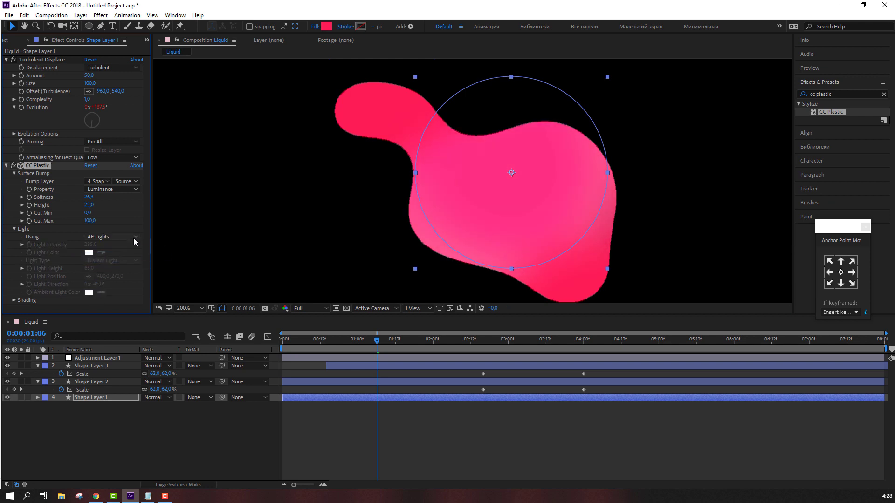
{"action": "left_click", "coordinate": [133, 237]}
{"action": "left_click", "coordinate": [112, 248]}
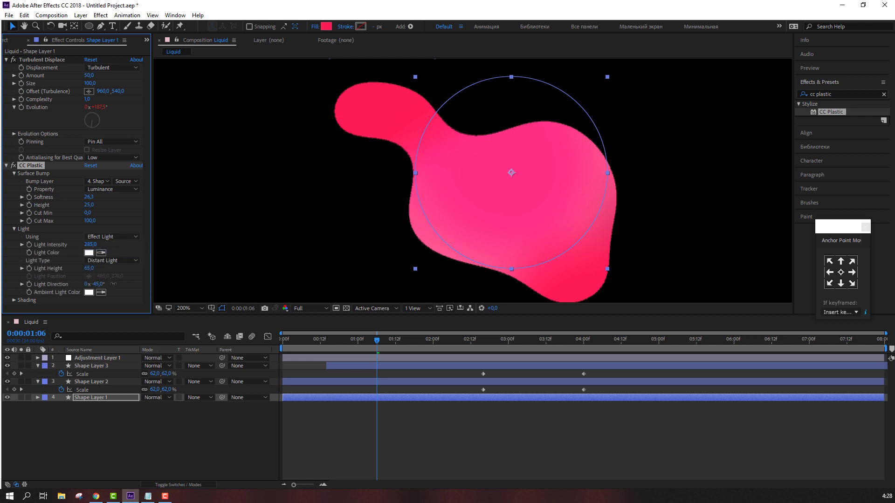
{"action": "left_click_drag", "start_coordinate": [113, 284], "coordinate": [132, 284]}
Fit the composition at 100% view and play the preview from the start.
{"action": "left_click", "coordinate": [347, 421]}
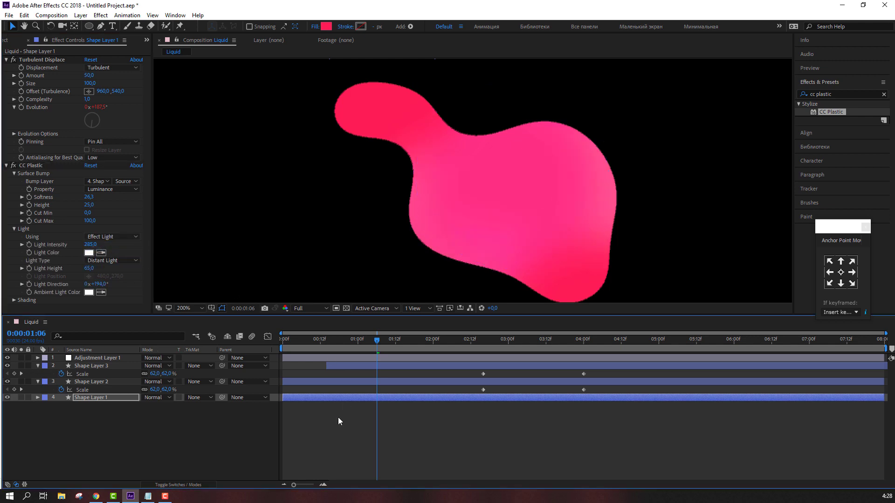
{"action": "key", "text": "shift+slash"}
{"action": "key", "text": "slash"}
{"action": "key", "text": "space"}
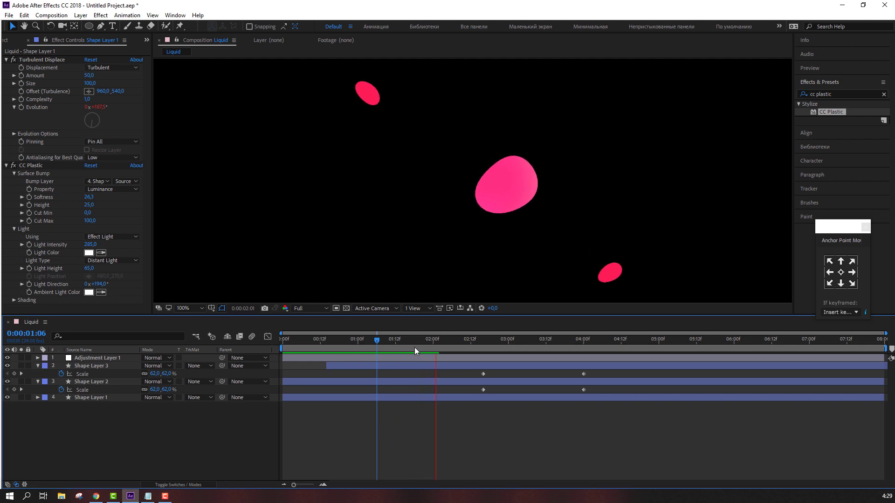
{"action": "mouse_move", "coordinate": [412, 340]}
{"action": "left_mouse_down"}
{"action": "mouse_move", "coordinate": [340, 335]}
{"action": "mouse_move", "coordinate": [348, 336]}
{"action": "left_mouse_up"}
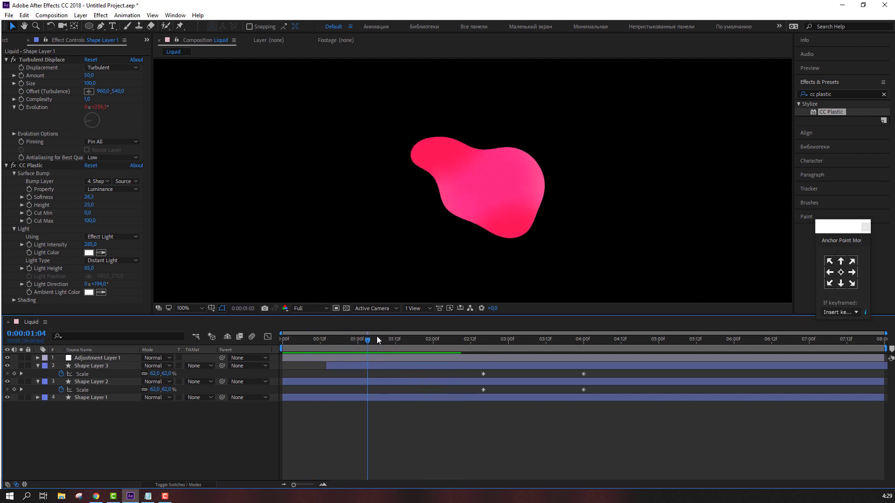
{"action": "key", "text": "period"}
{"action": "key", "text": "period"}
{"action": "scroll", "coordinate": [466, 205], "scroll_direction": "right", "scroll_amount": 2}
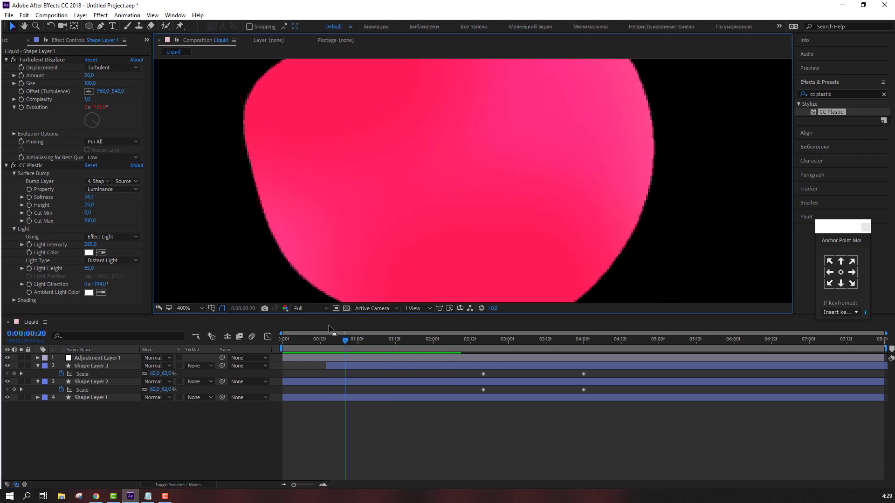
{"action": "left_click_drag", "start_coordinate": [330, 345], "coordinate": [385, 334]}
{"action": "key", "text": "comma"}
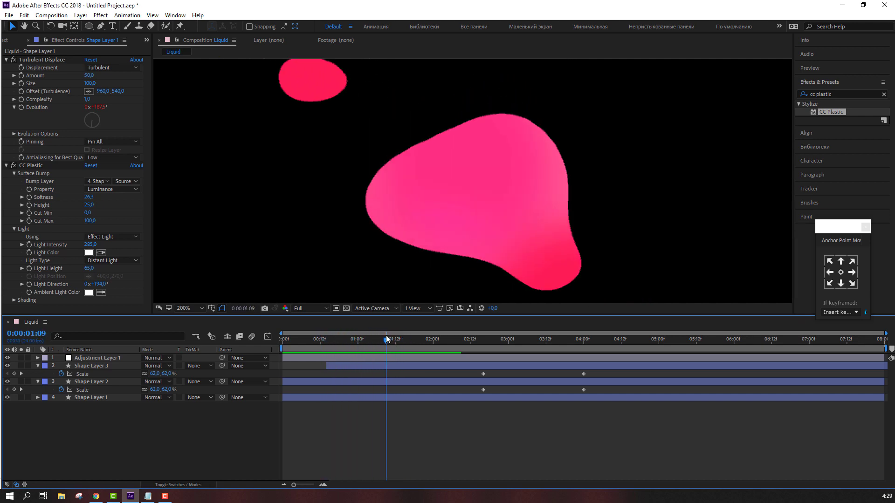
Set CC Plastic Shading Ambient to 92 and Roughness to 0.067, then preview the animation.
{"action": "left_click", "coordinate": [14, 230]}
{"action": "left_click", "coordinate": [14, 237]}
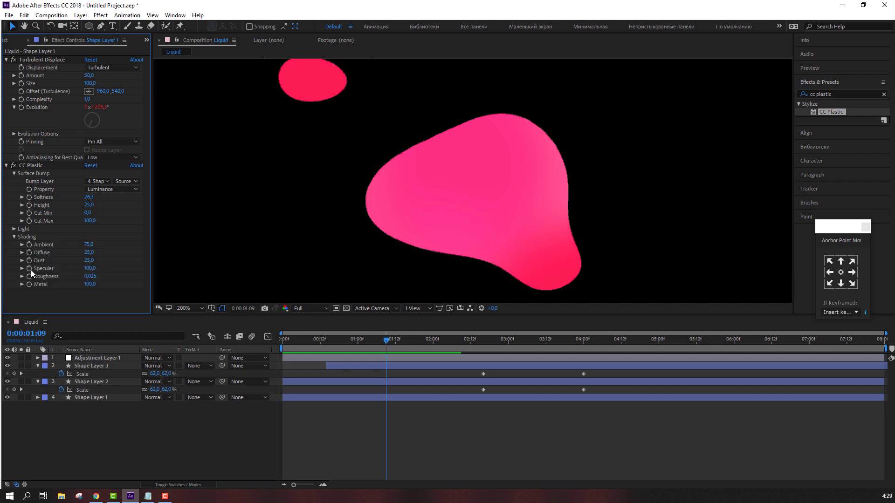
{"action": "mouse_move", "coordinate": [88, 246]}
{"action": "left_mouse_down"}
{"action": "mouse_move", "coordinate": [81, 245]}
{"action": "mouse_move", "coordinate": [97, 244]}
{"action": "left_mouse_up"}
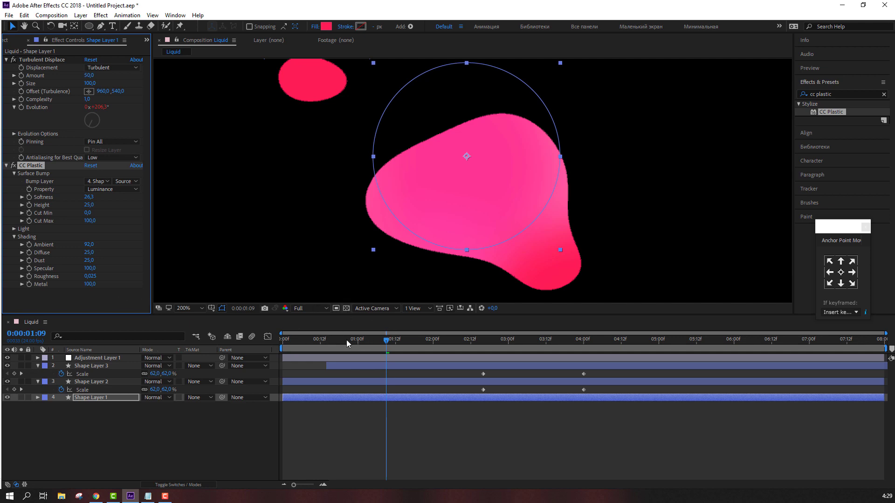
{"action": "left_click_drag", "start_coordinate": [347, 344], "coordinate": [429, 343]}
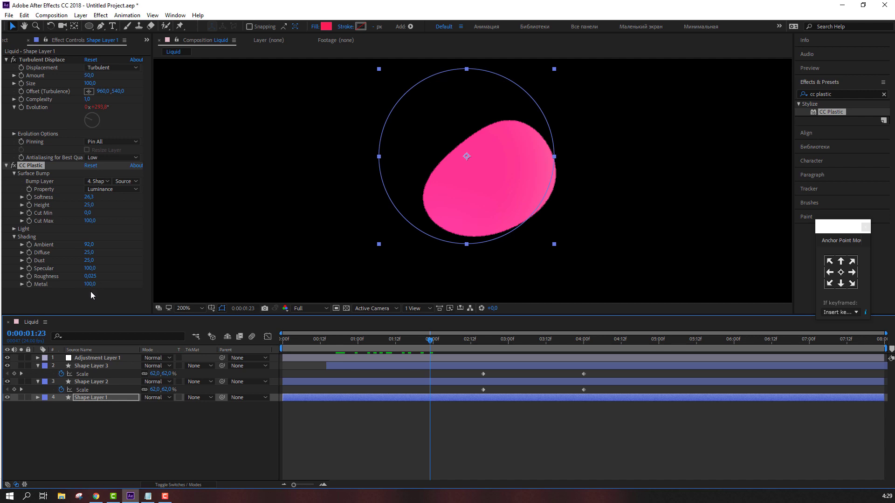
{"action": "left_click_drag", "start_coordinate": [92, 279], "coordinate": [124, 275]}
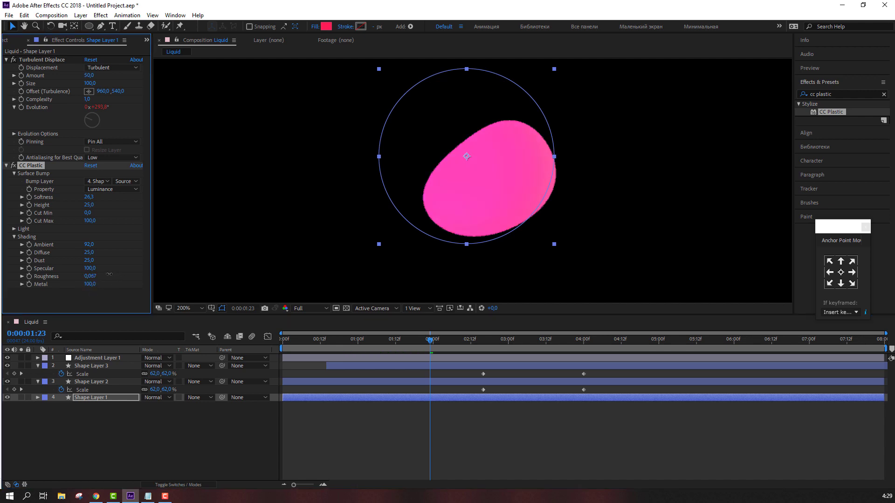
{"action": "left_click", "coordinate": [342, 431]}
{"action": "scroll", "coordinate": [342, 242], "scroll_direction": "down", "scroll_amount": 4}
{"action": "key", "text": "space"}
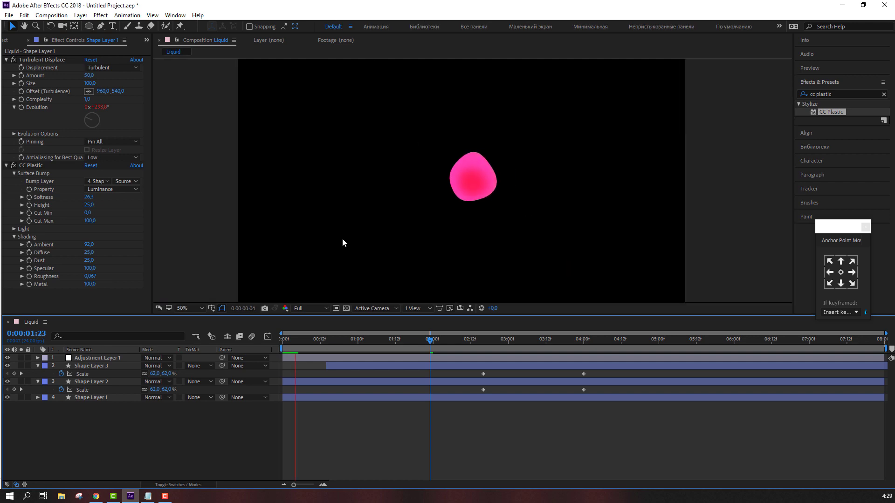
End the work area at about 3:00 and play a looping maximized preview of the blobs.
{"action": "scroll", "coordinate": [466, 229], "scroll_direction": "up", "scroll_amount": 2}
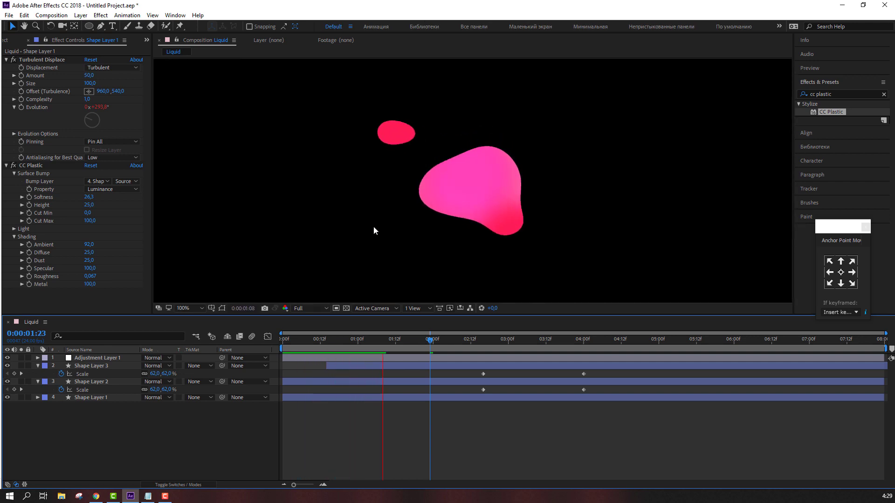
{"action": "scroll", "coordinate": [375, 228], "scroll_direction": "down", "scroll_amount": 2}
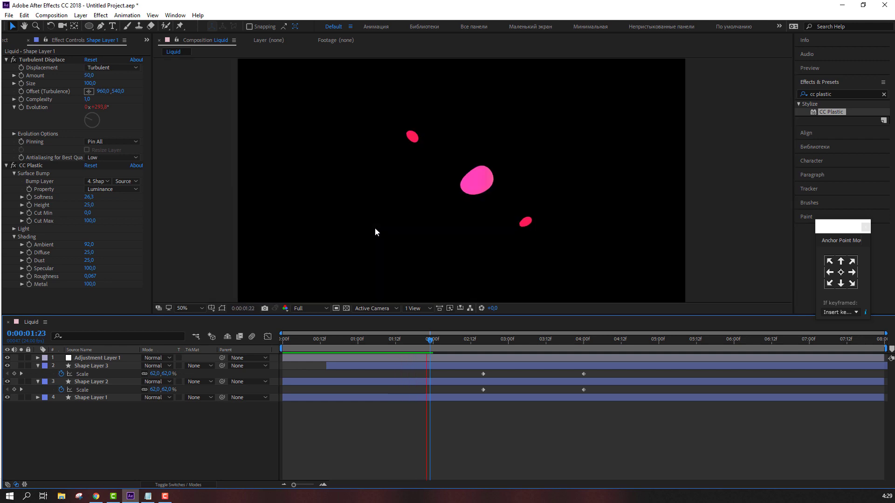
{"action": "left_click", "coordinate": [189, 308]}
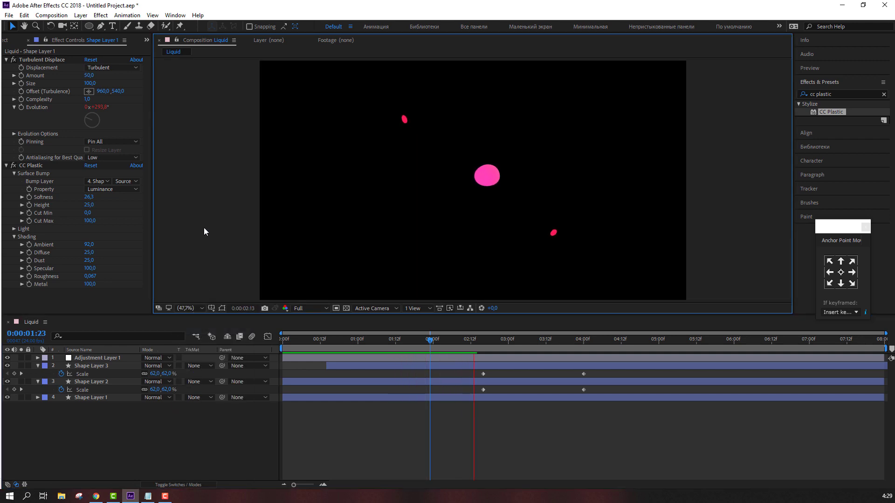
{"action": "key", "text": "grave"}
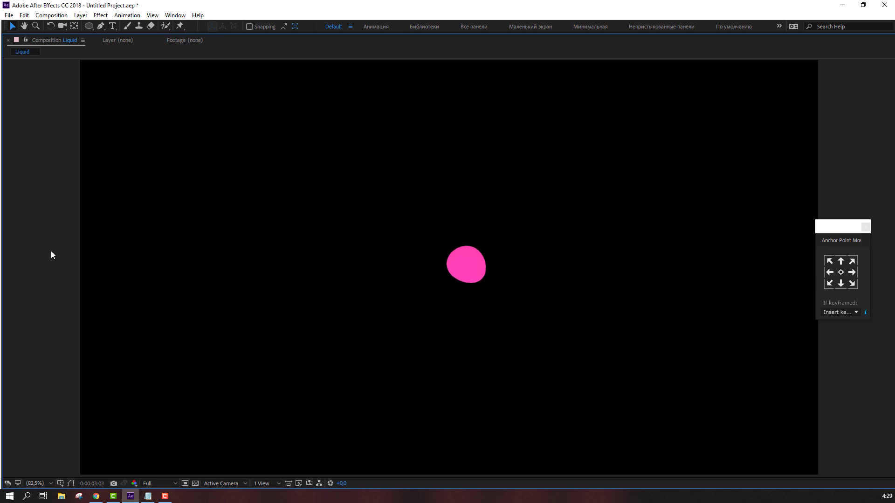
{"action": "key", "text": "grave"}
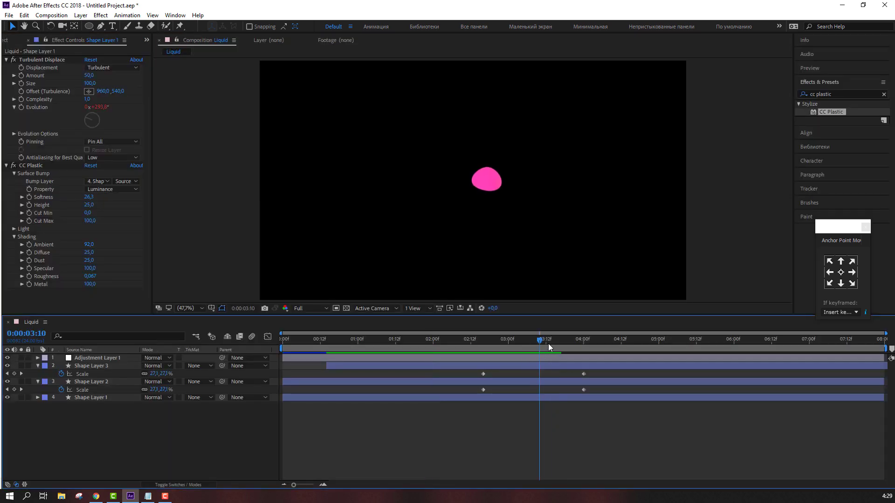
{"action": "key", "text": "n"}
{"action": "mouse_move", "coordinate": [562, 343]}
{"action": "left_mouse_down"}
{"action": "mouse_move", "coordinate": [485, 339]}
{"action": "mouse_move", "coordinate": [511, 340]}
{"action": "left_mouse_up"}
{"action": "key", "text": "grave"}
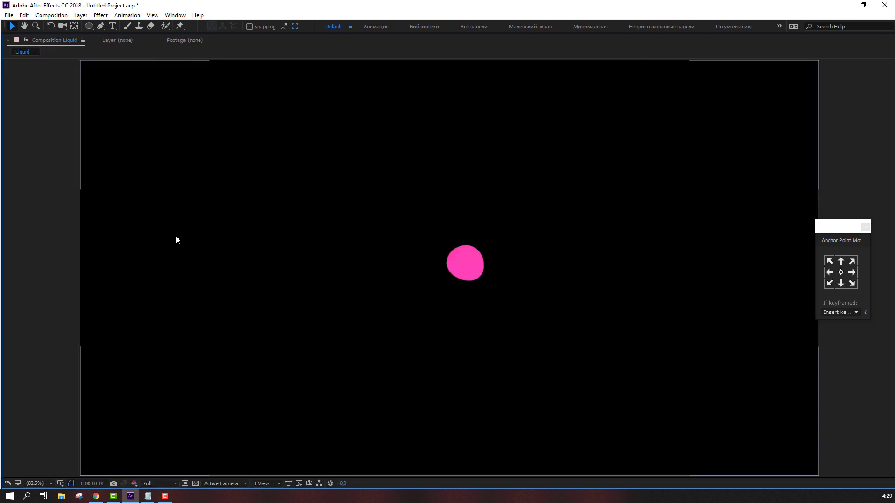
{"action": "key", "text": "space"}
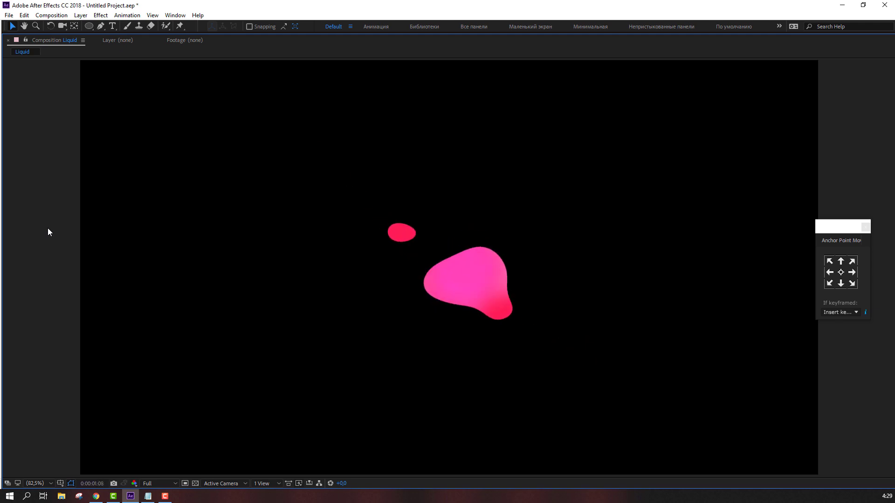
{"action": "key", "text": "grave"}
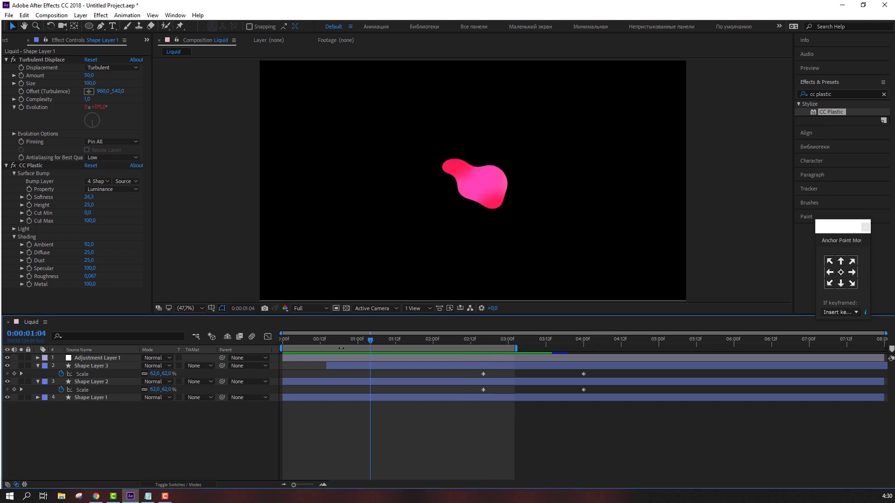
Keyframe Shape Layer 3's Opacity from 0% at 0:00:00:15 to 100% at 0:00:01:04, then preview.
{"action": "left_click", "coordinate": [355, 366]}
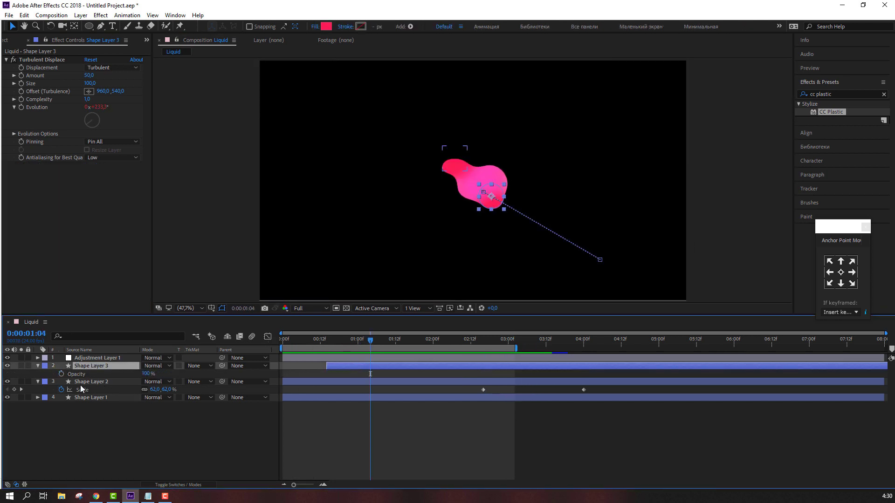
{"action": "left_click", "coordinate": [61, 374]}
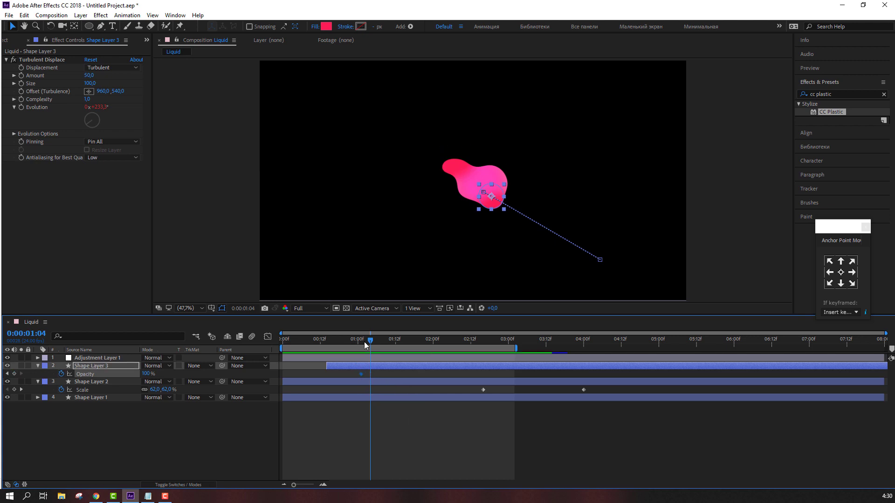
{"action": "left_click_drag", "start_coordinate": [364, 342], "coordinate": [329, 340]}
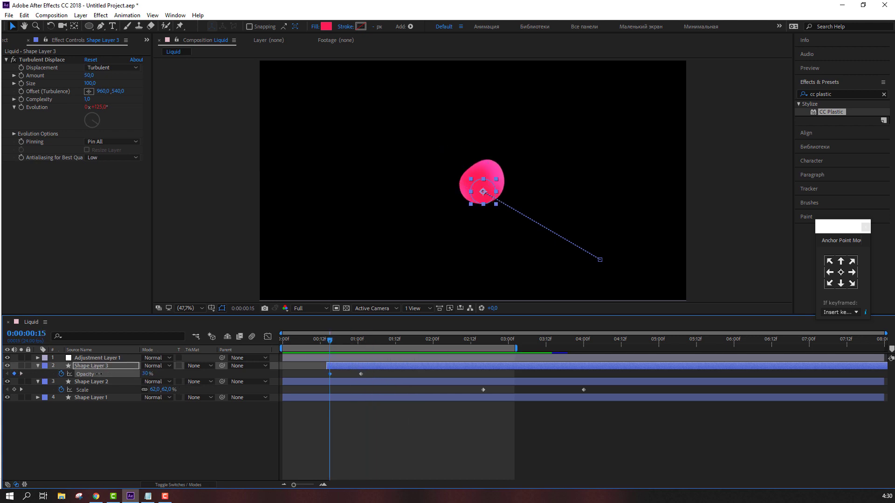
{"action": "left_click_drag", "start_coordinate": [99, 373], "coordinate": [79, 374]}
{"action": "left_click", "coordinate": [233, 474]}
{"action": "key", "text": "space"}
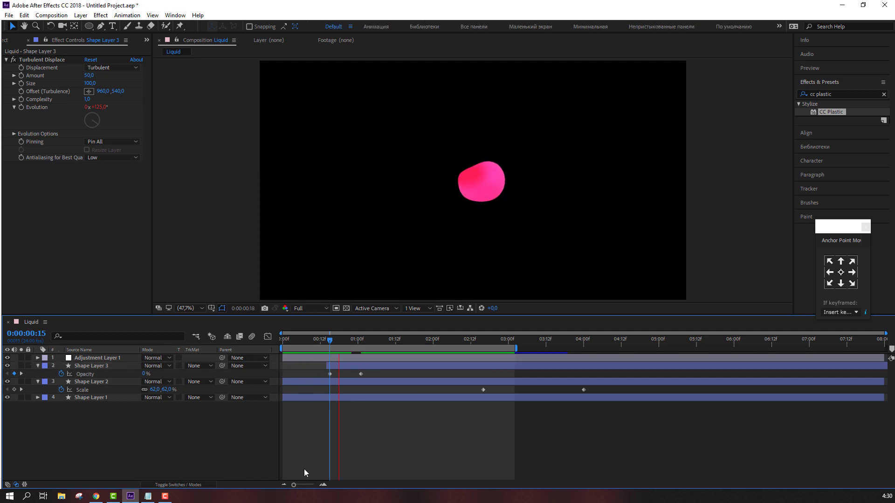
{"action": "key", "text": "grave"}
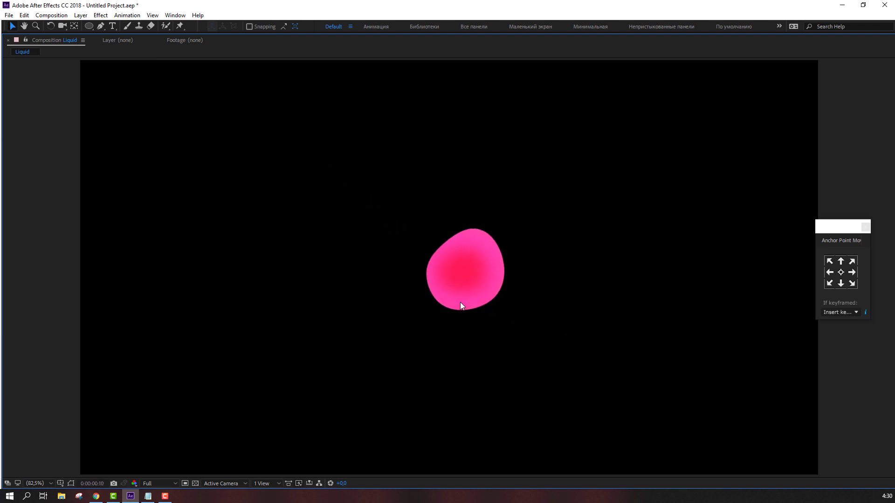
{"action": "scroll", "coordinate": [459, 302], "scroll_direction": "up", "scroll_amount": 3}
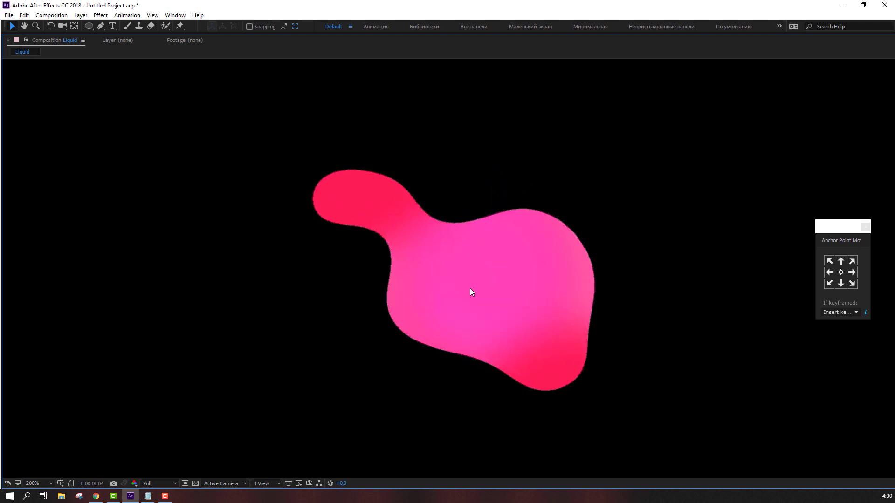
{"action": "scroll", "coordinate": [469, 287], "scroll_direction": "down", "scroll_amount": 2}
{"action": "scroll", "coordinate": [482, 286], "scroll_direction": "down", "scroll_amount": 2}
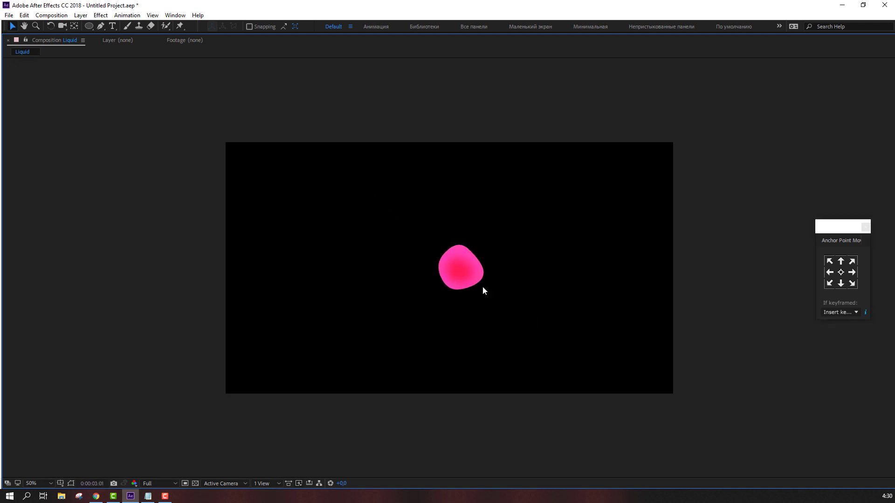
{"action": "scroll", "coordinate": [482, 286], "scroll_direction": "up", "scroll_amount": 2}
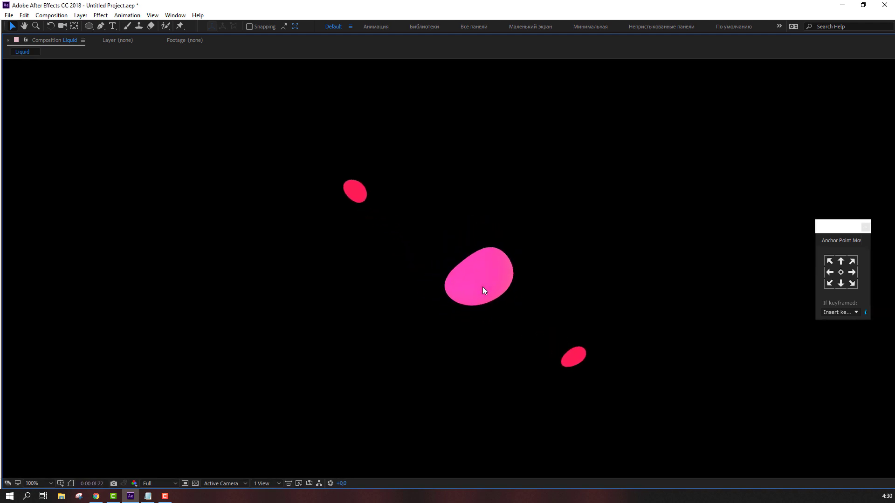
{"action": "scroll", "coordinate": [482, 287], "scroll_direction": "down", "scroll_amount": 2}
{"action": "key", "text": "grave"}
{"action": "left_click", "coordinate": [409, 340]}
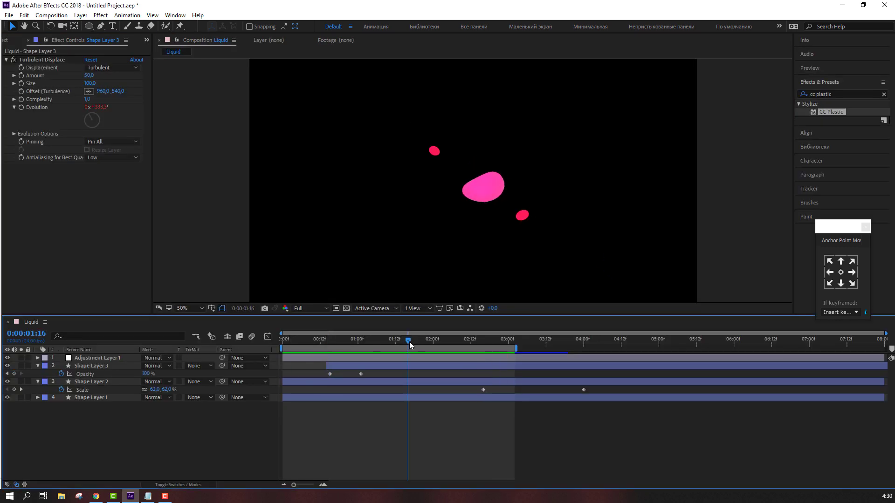
{"action": "key", "text": "space"}
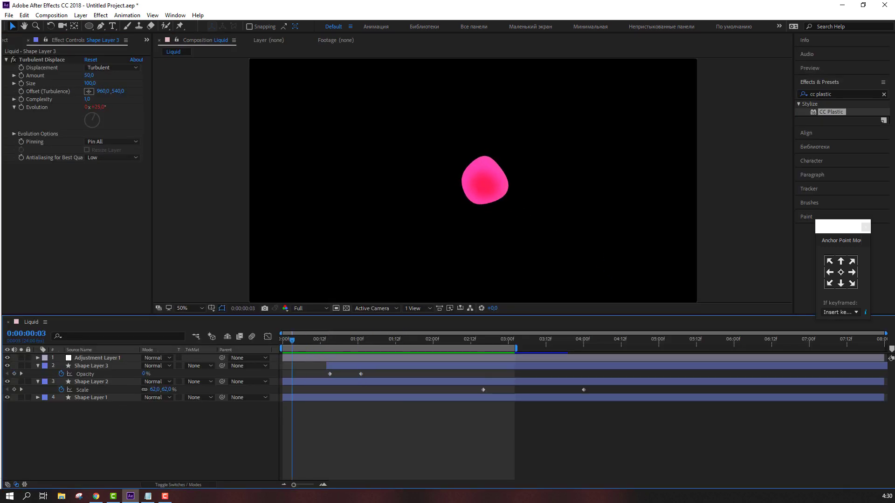